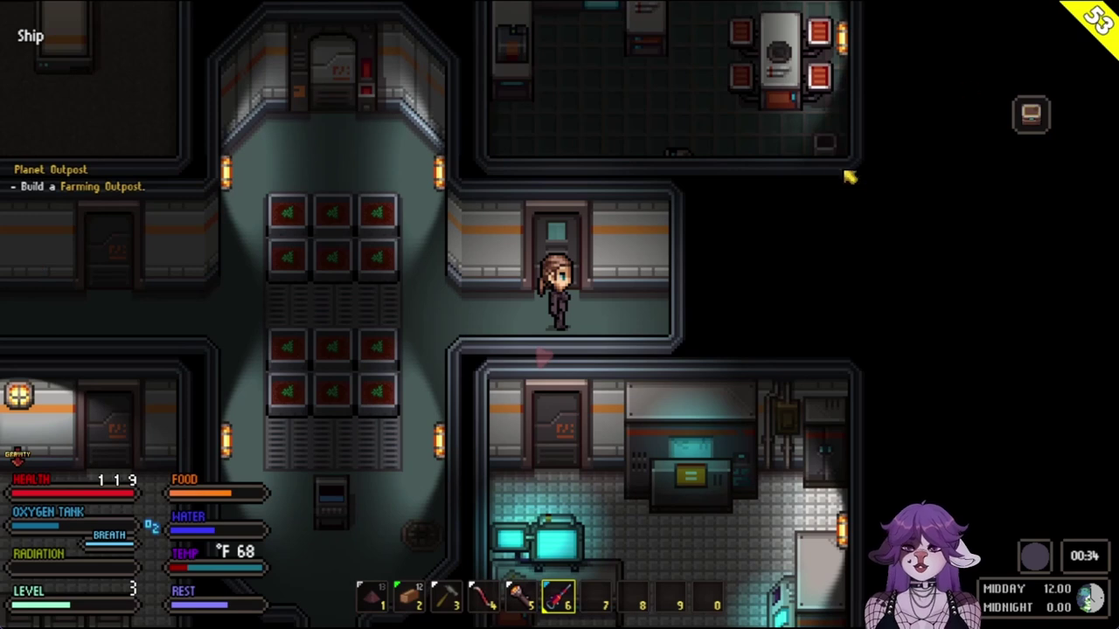
- Walk the character from the ship's east corridor across the central hallway into the bedroom off the west corridor
{"action": "key", "text": "d"}
{"action": "key", "text": "a"}
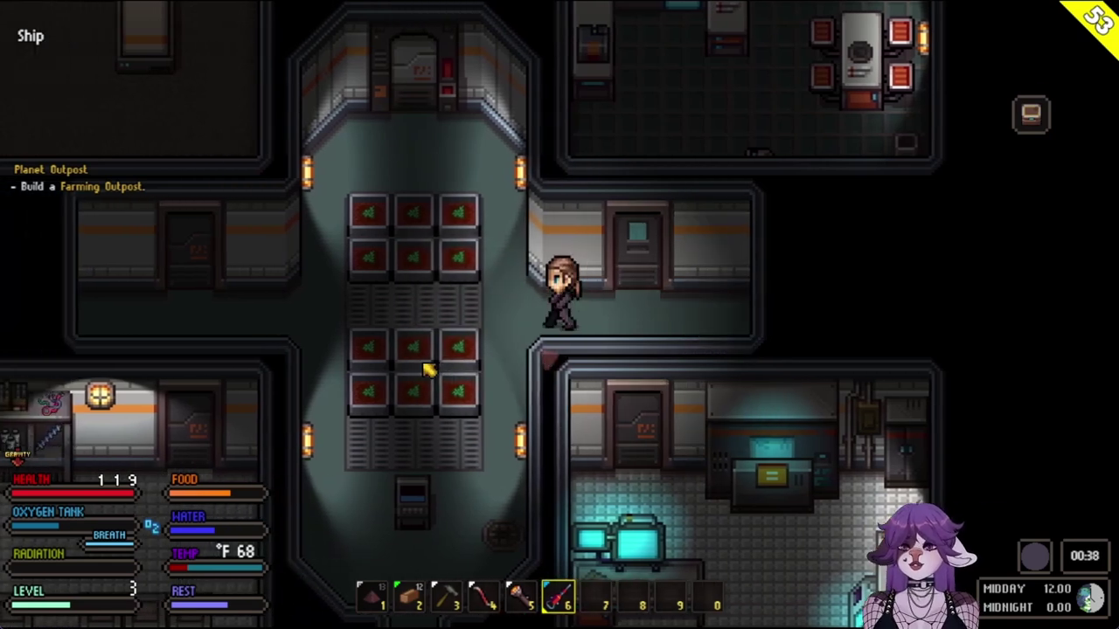
{"action": "key", "text": "a"}
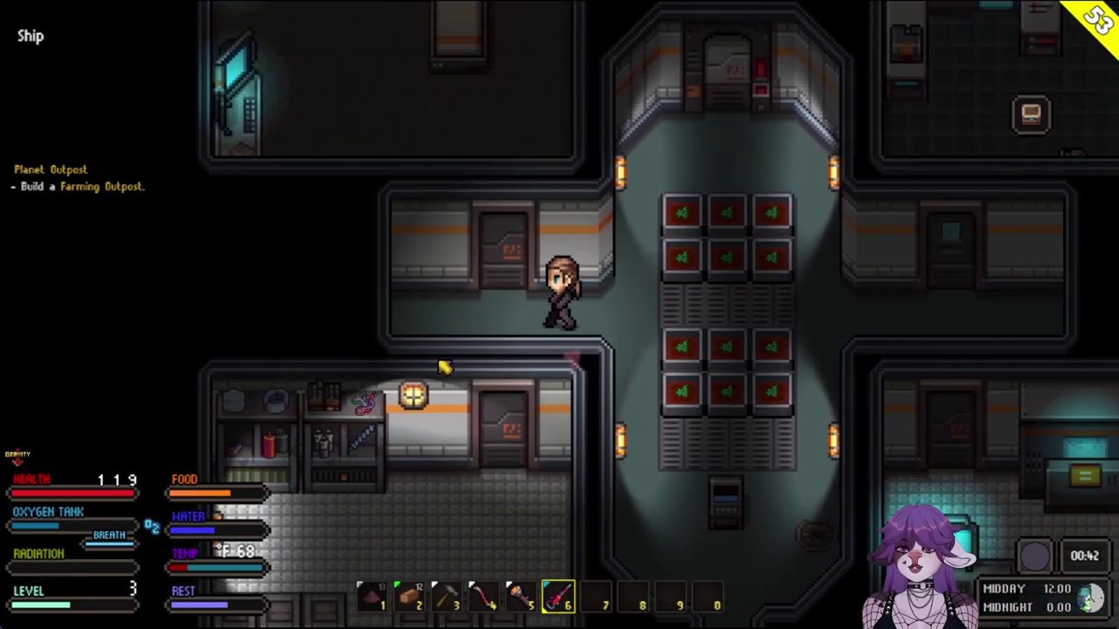
{"action": "key", "text": "w"}
{"action": "key", "text": "a"}
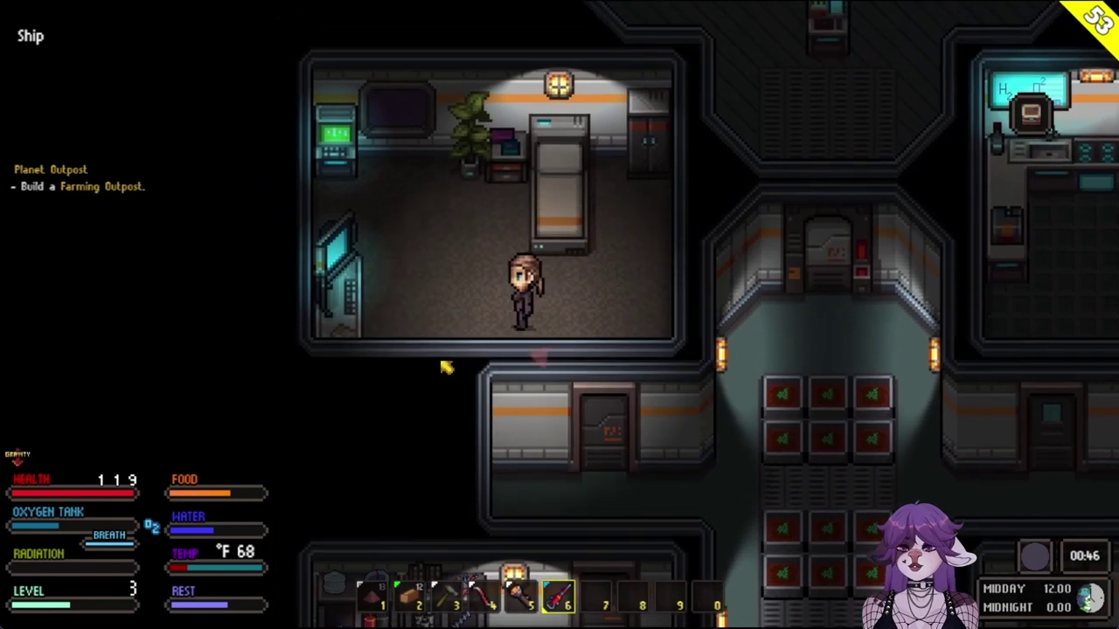
- Open the Codex on the bedroom's desk computer and read the Crafting entry of the tutorial
{"action": "left_click", "coordinate": [365, 308]}
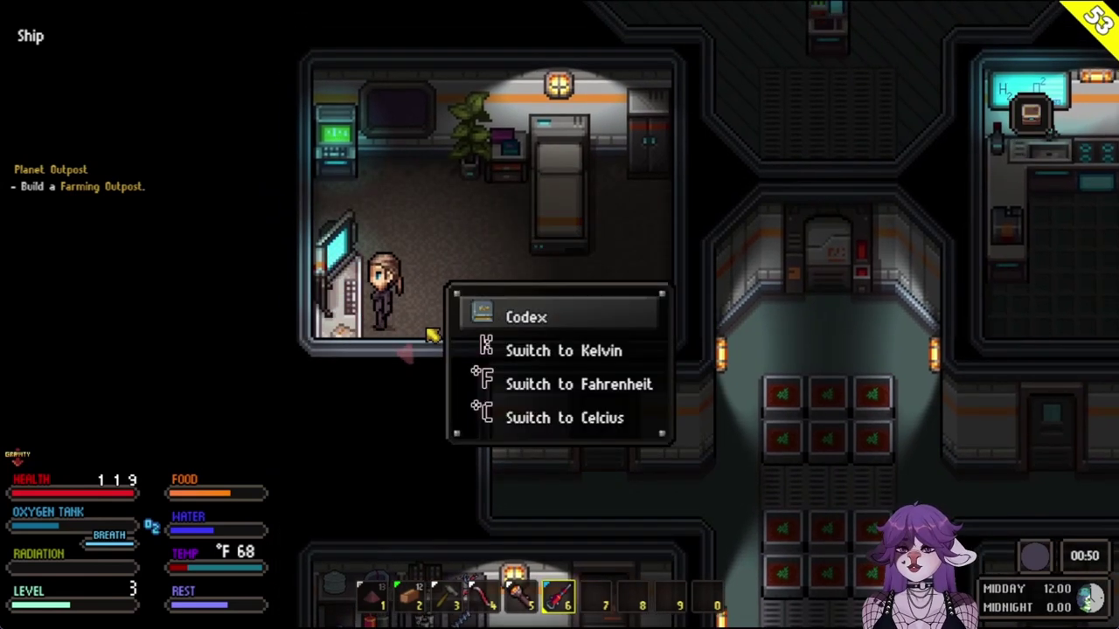
{"action": "left_click", "coordinate": [560, 307]}
{"action": "left_click", "coordinate": [232, 369]}
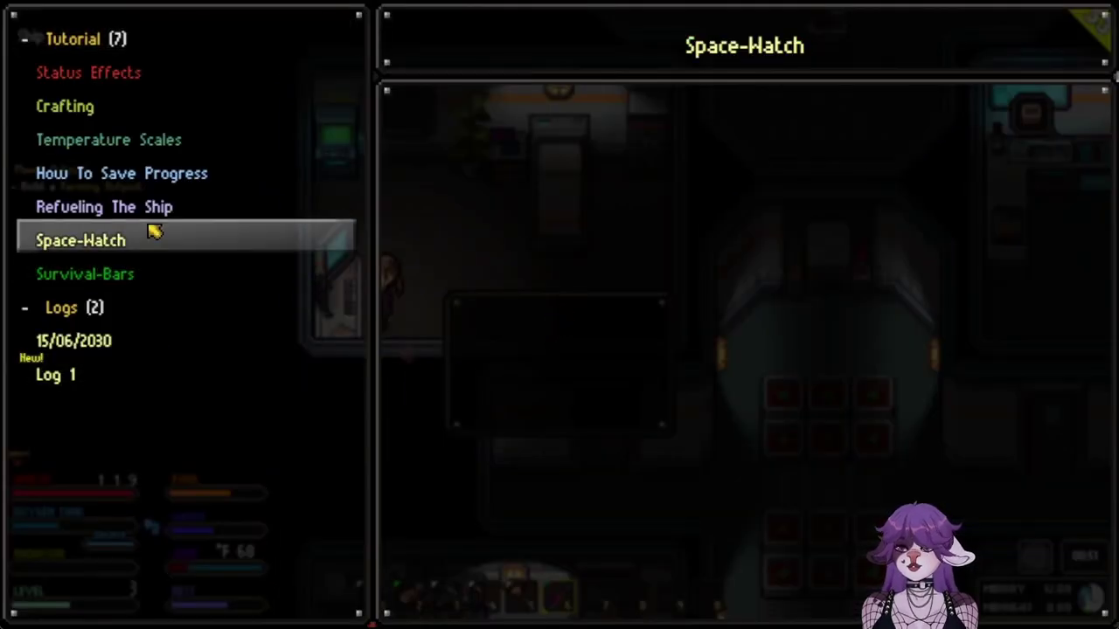
{"action": "left_click", "coordinate": [90, 107]}
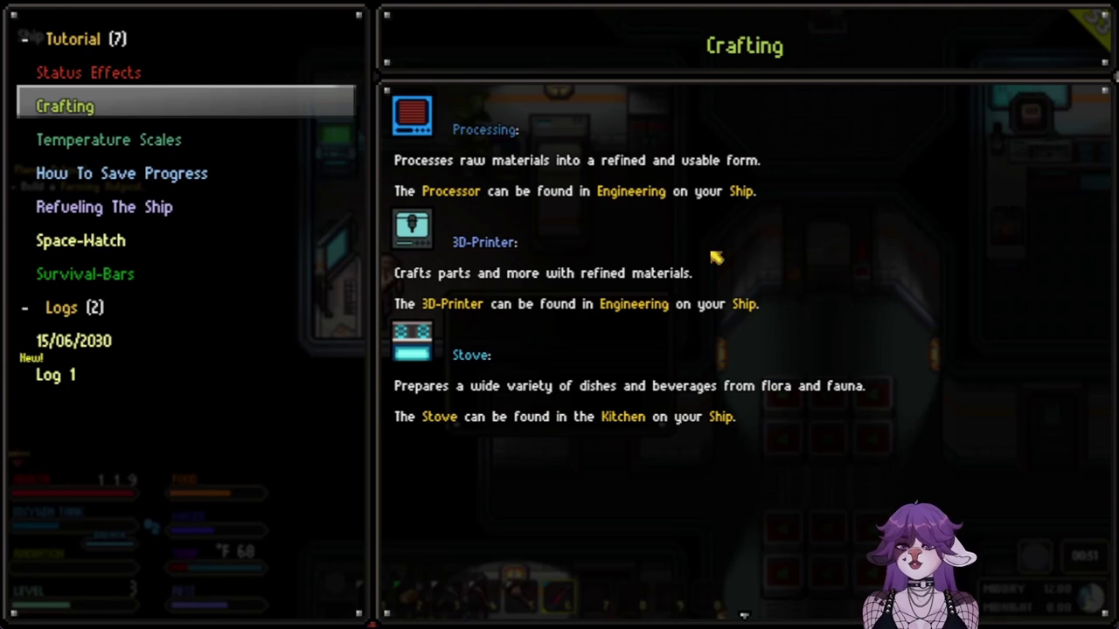
{"action": "key", "text": "Escape"}
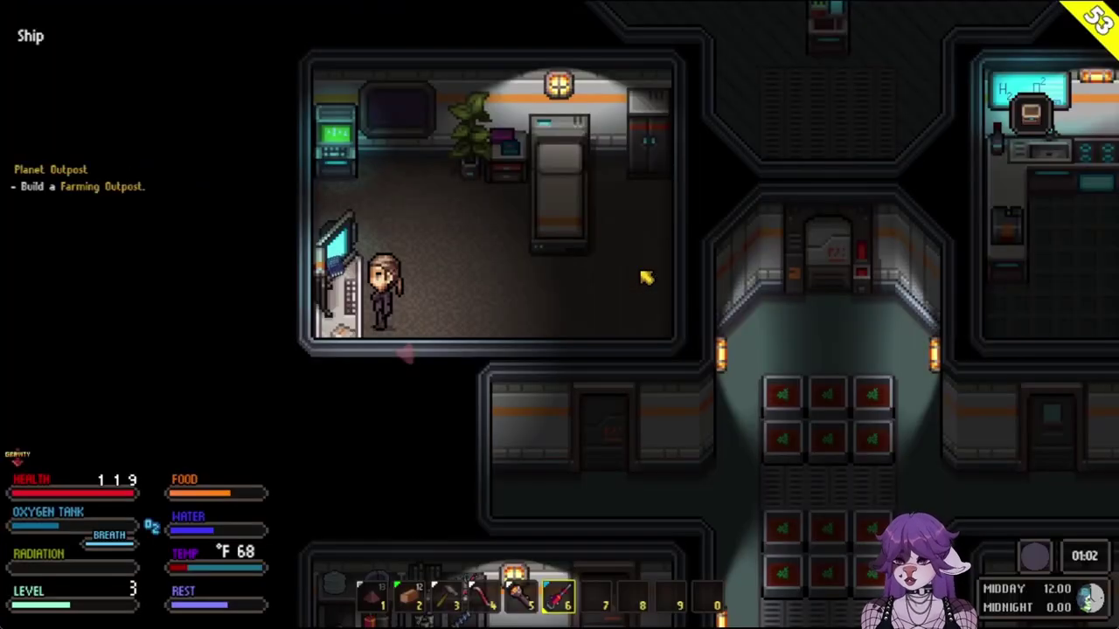
- Save a logfile to the Manual Save slot at the bedroom's green-screened terminal
{"action": "key", "text": "d"}
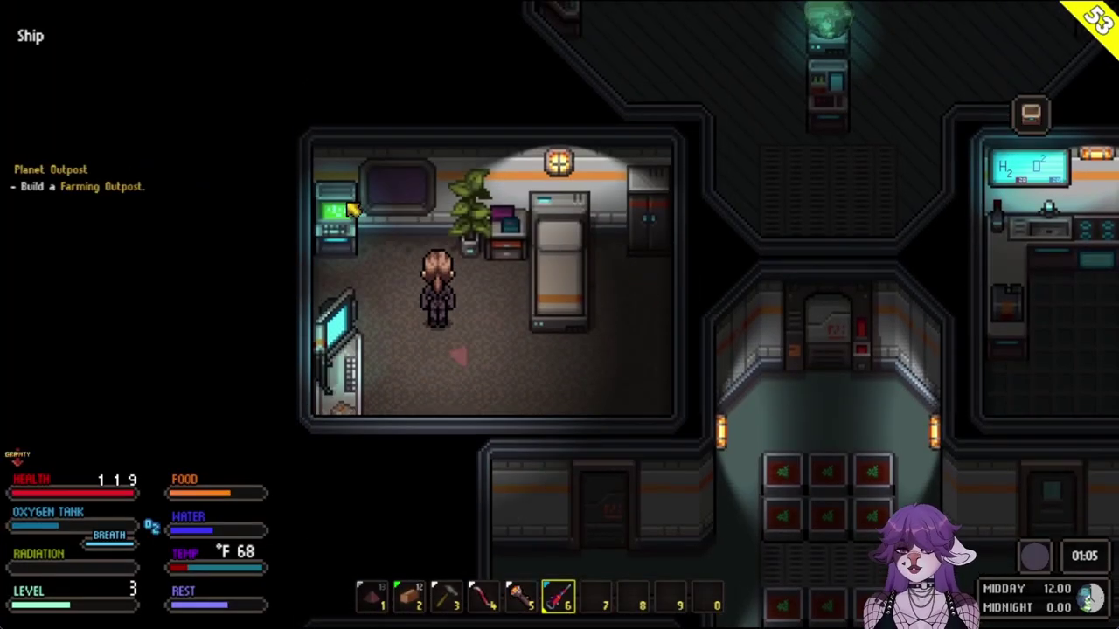
{"action": "left_click", "coordinate": [354, 210]}
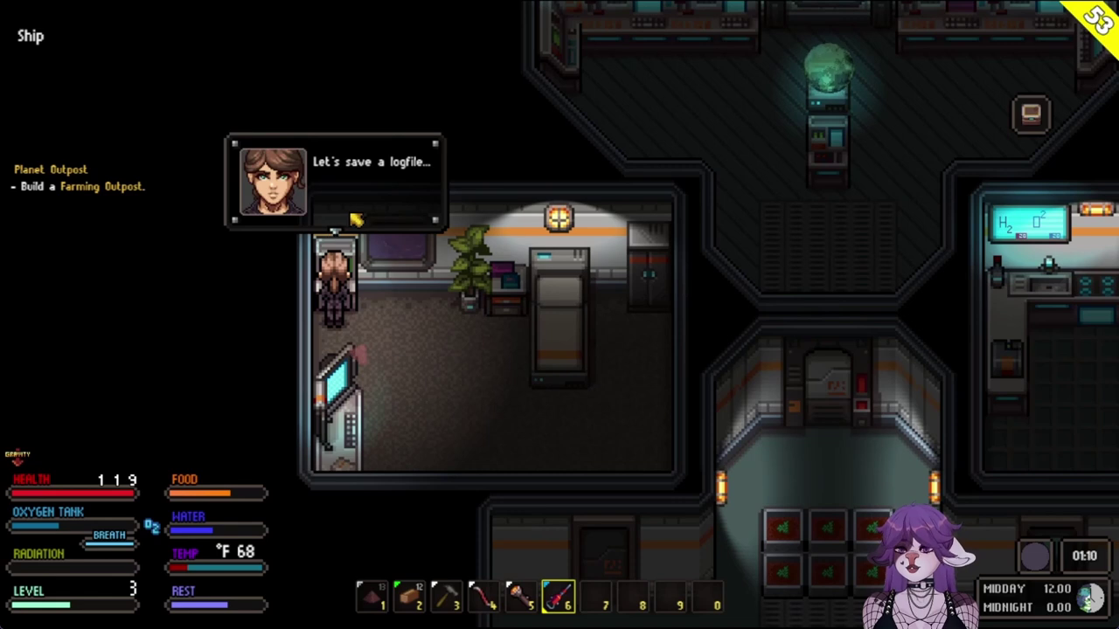
{"action": "left_click", "coordinate": [351, 214]}
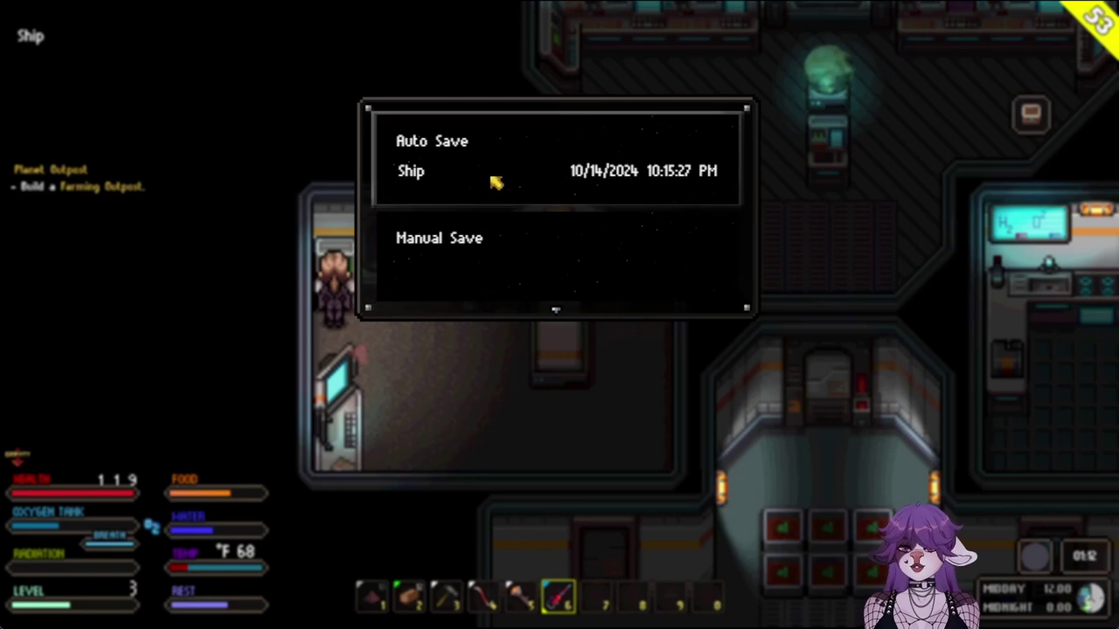
{"action": "left_click", "coordinate": [494, 240]}
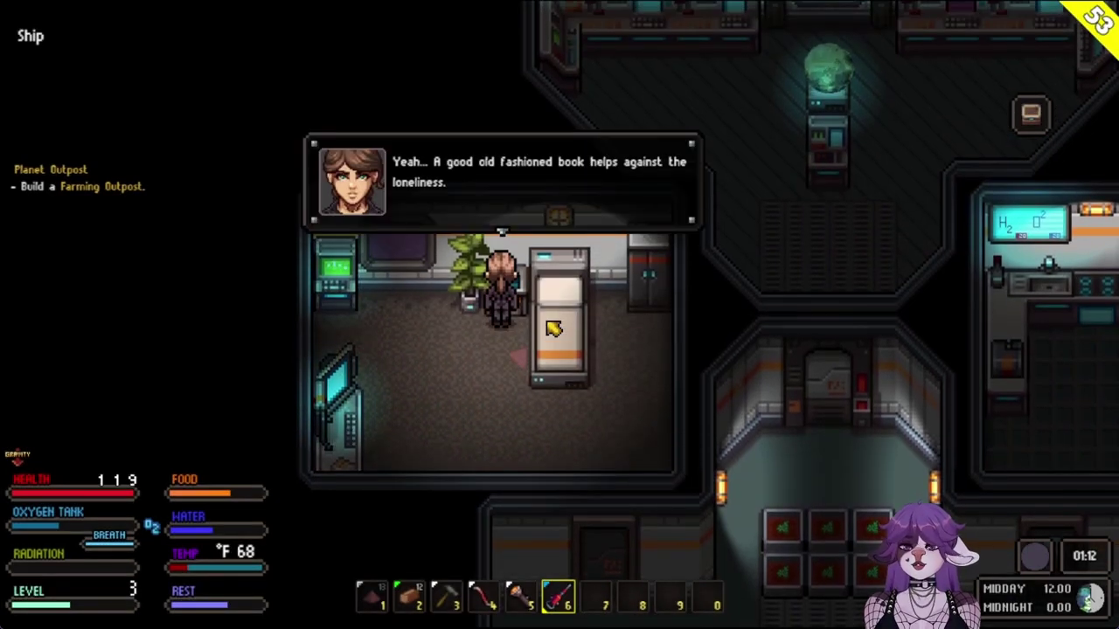
- Dismiss the book dialogue and walk out of the bedroom to the door in the ship's east corridor
{"action": "left_click", "coordinate": [550, 327]}
{"action": "key", "text": "s"}
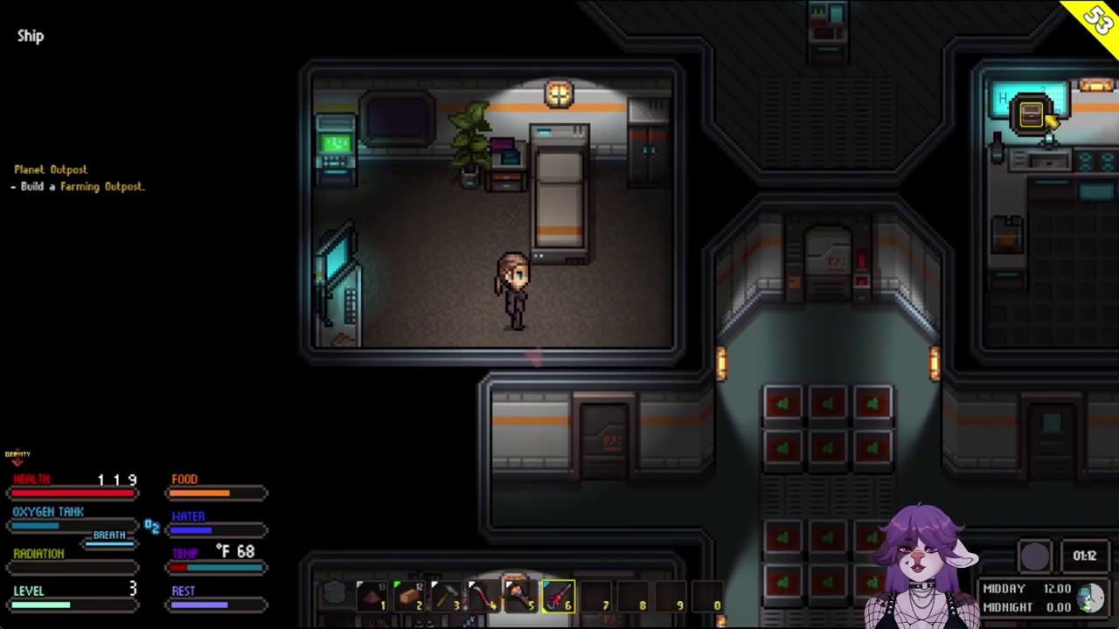
{"action": "left_click", "coordinate": [1045, 121]}
{"action": "key", "text": "Escape"}
{"action": "key", "text": "s"}
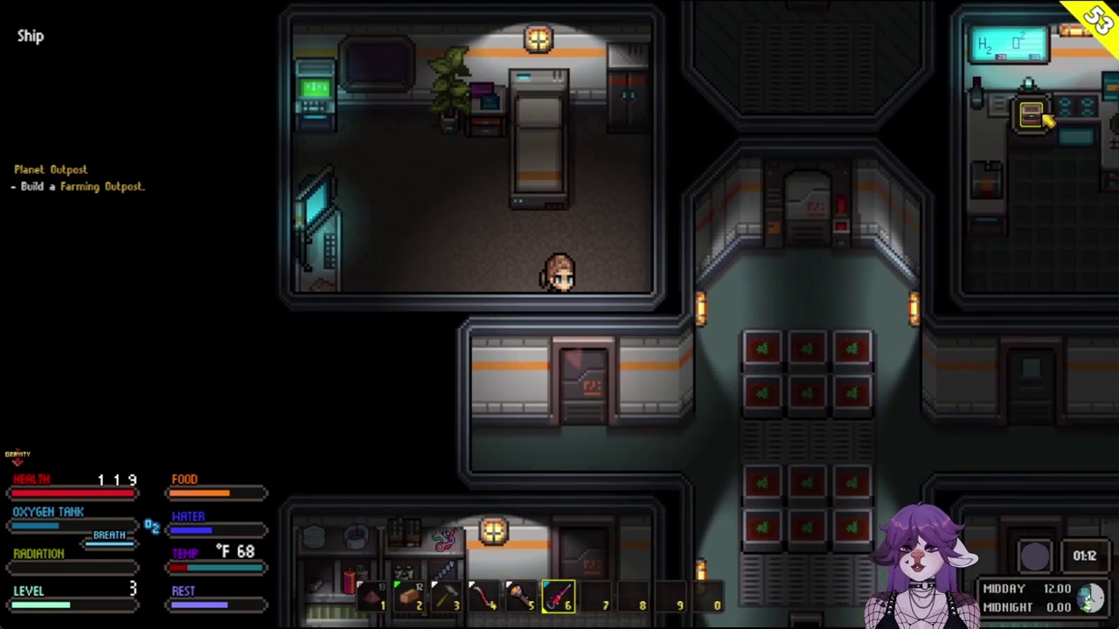
{"action": "key", "text": "d"}
{"action": "key", "text": "d"}
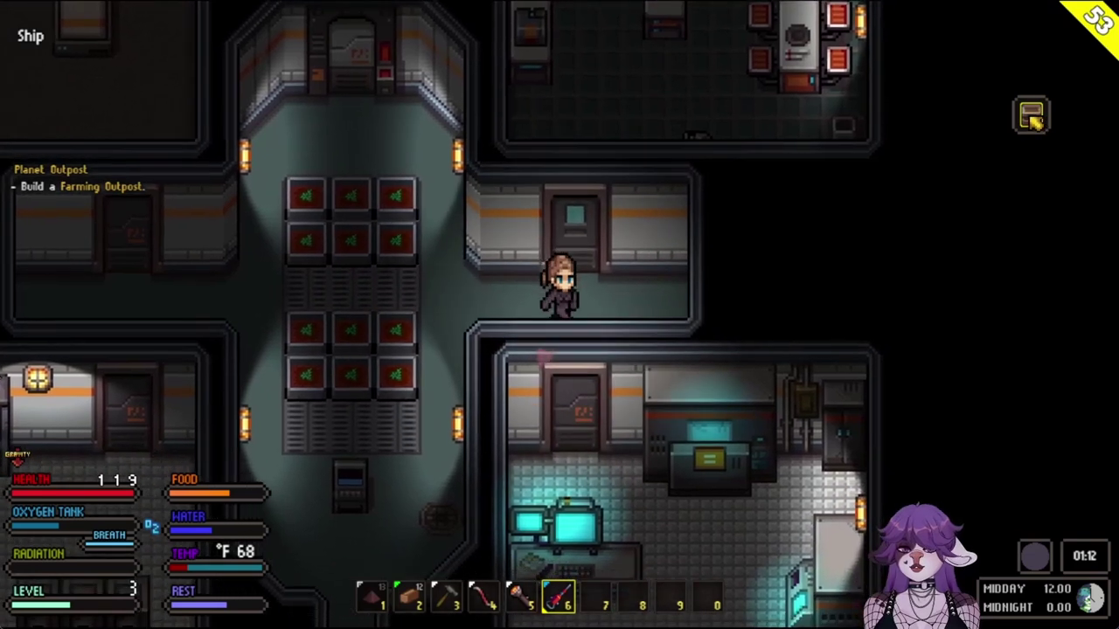
- Walk the character back to the plant boxes in the central hallway
{"action": "key", "text": "a"}
{"action": "key", "text": "a"}
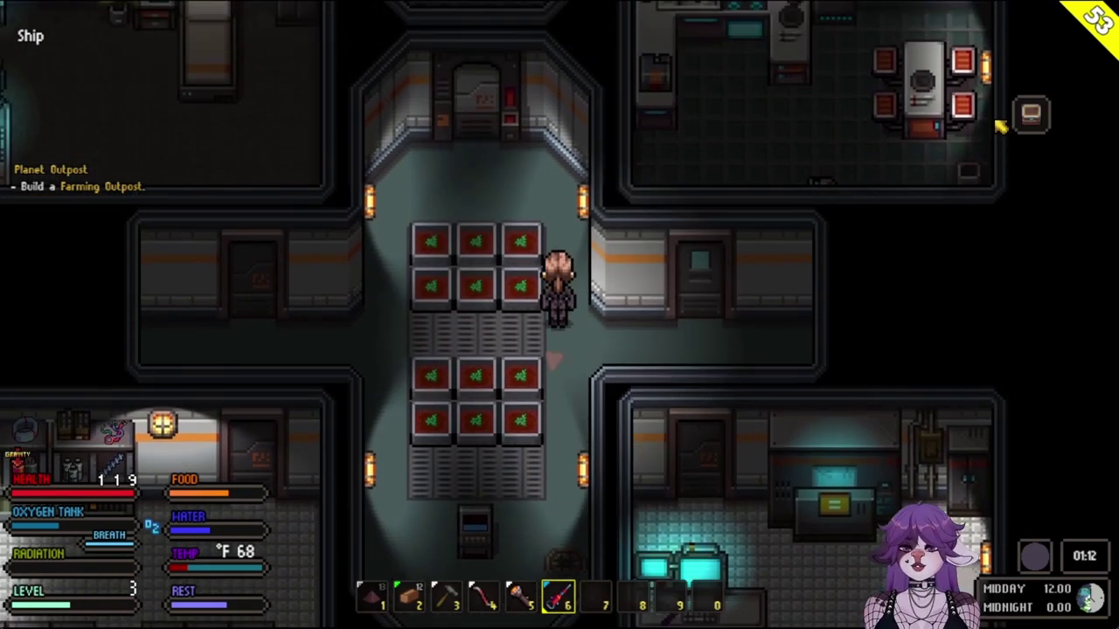
{"action": "key", "text": "w"}
{"action": "key", "text": "s"}
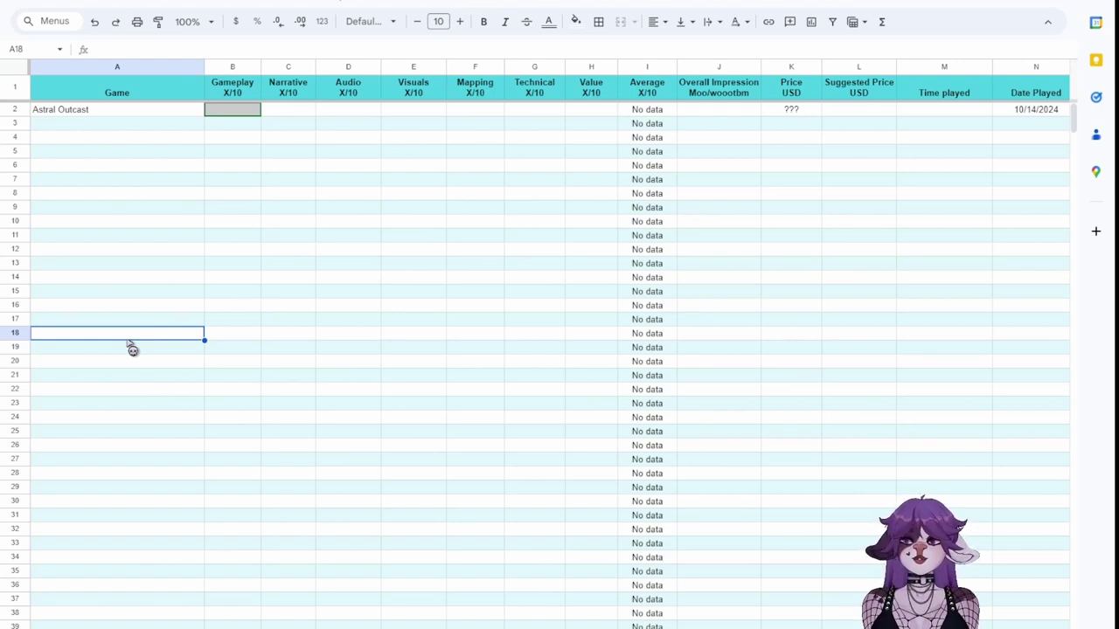
- Switch to the game rating sheet in Google Sheets and set the Gameplay score of Astral Outcast to 4
{"action": "left_click", "coordinate": [233, 112]}
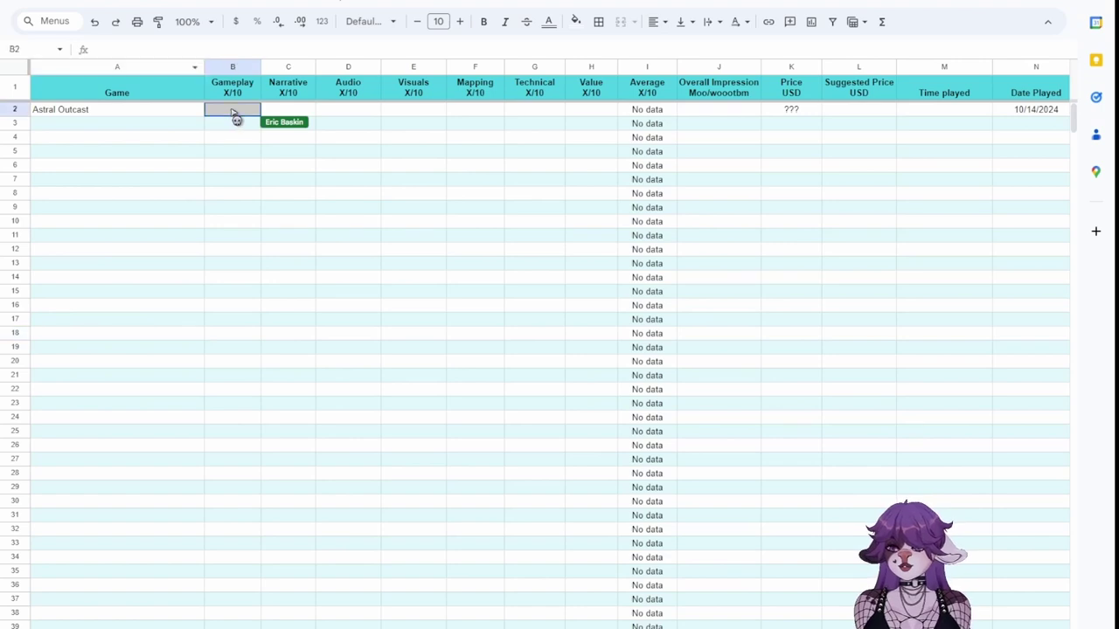
{"action": "double_click", "coordinate": [233, 110]}
{"action": "type", "text": "4"}
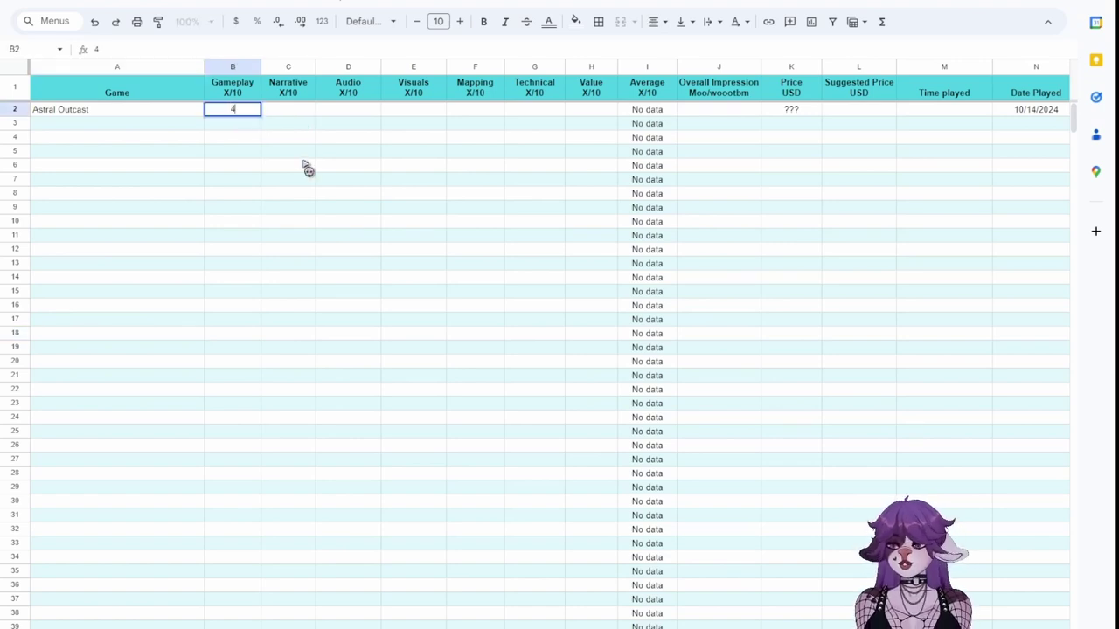
{"action": "left_click", "coordinate": [302, 162]}
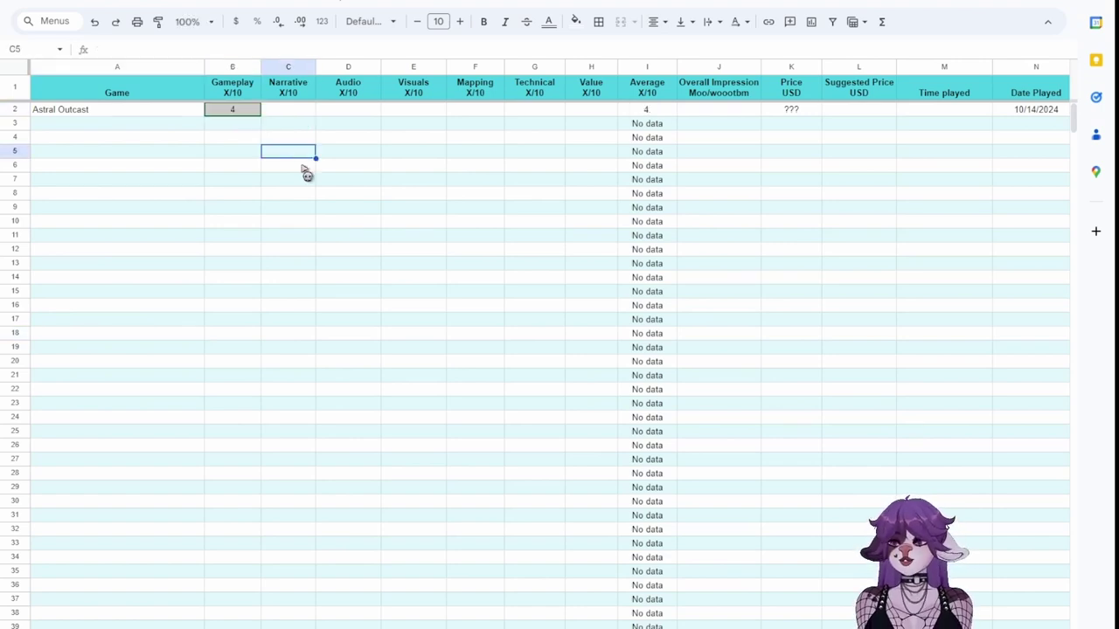
{"action": "left_click", "coordinate": [307, 218]}
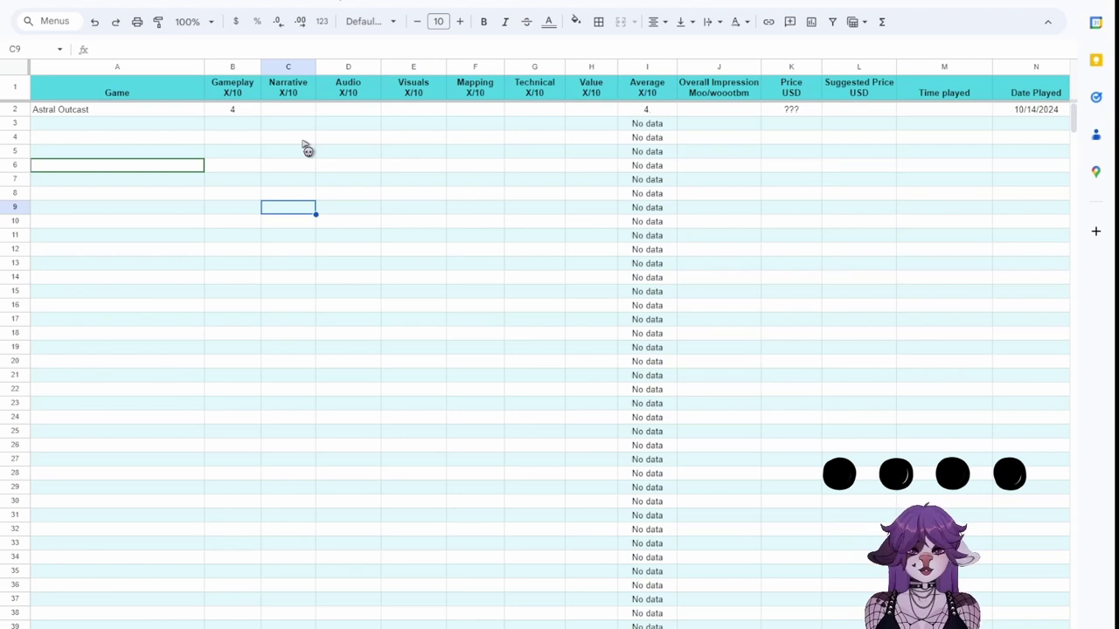
- Set the Narrative score of Astral Outcast to 5 in cell C2
{"action": "left_click", "coordinate": [293, 112]}
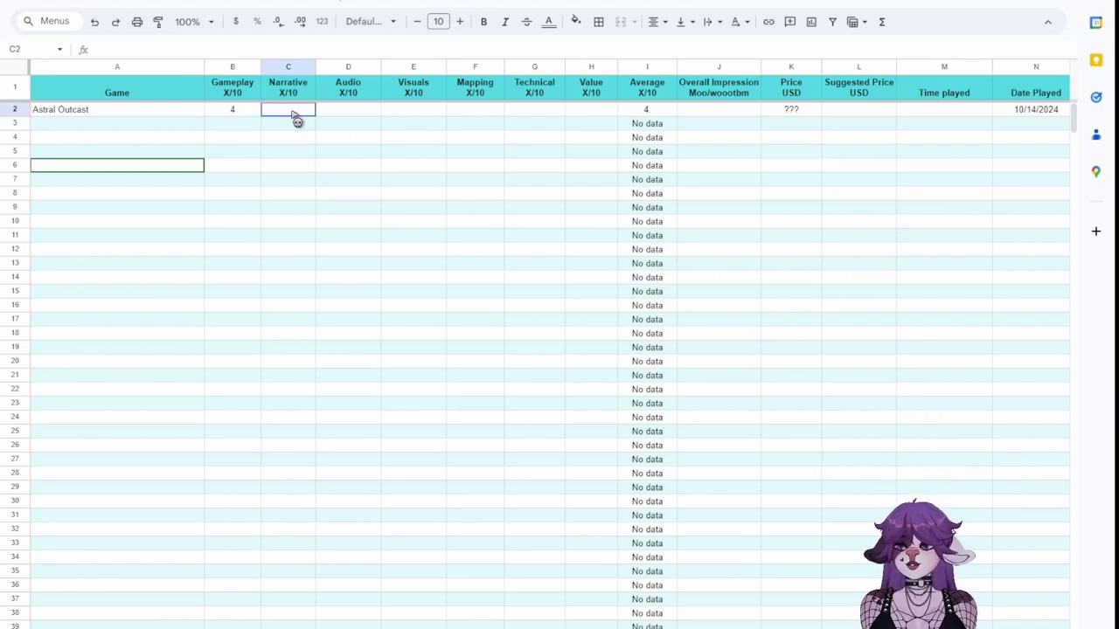
{"action": "type", "text": "5"}
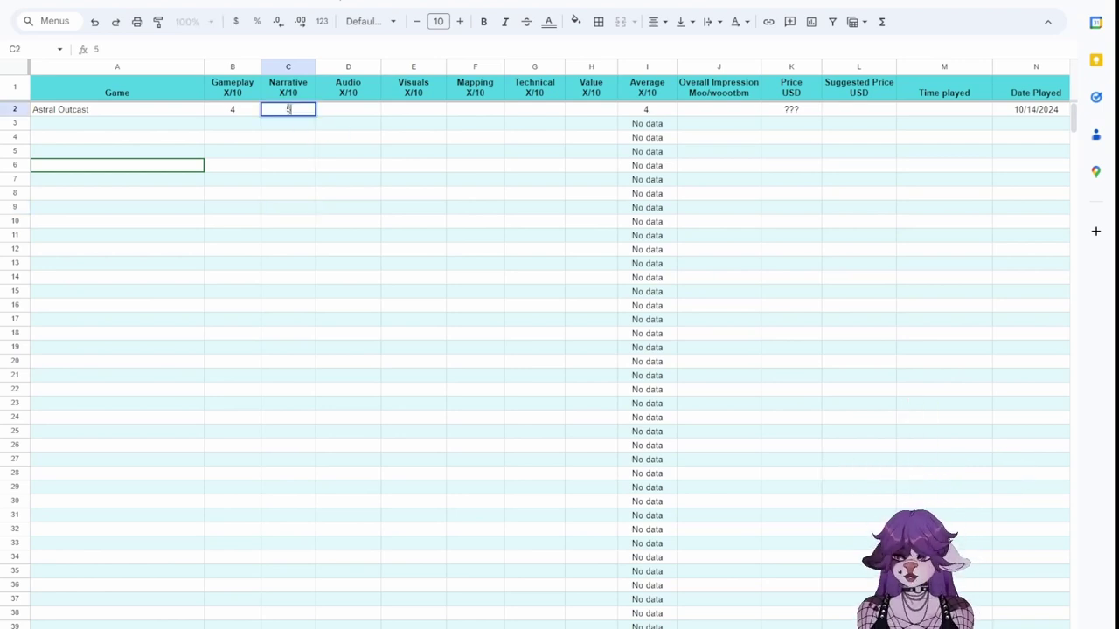
{"action": "left_click", "coordinate": [341, 181]}
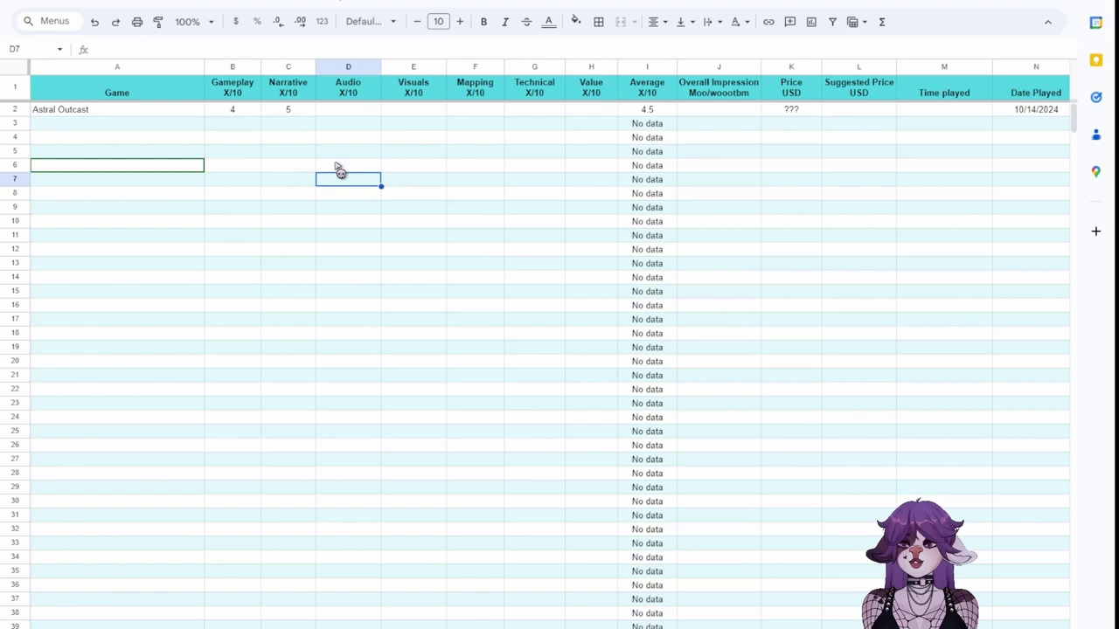
- Set the Audio score of Astral Outcast to 5 in cell D2
{"action": "left_click", "coordinate": [340, 114]}
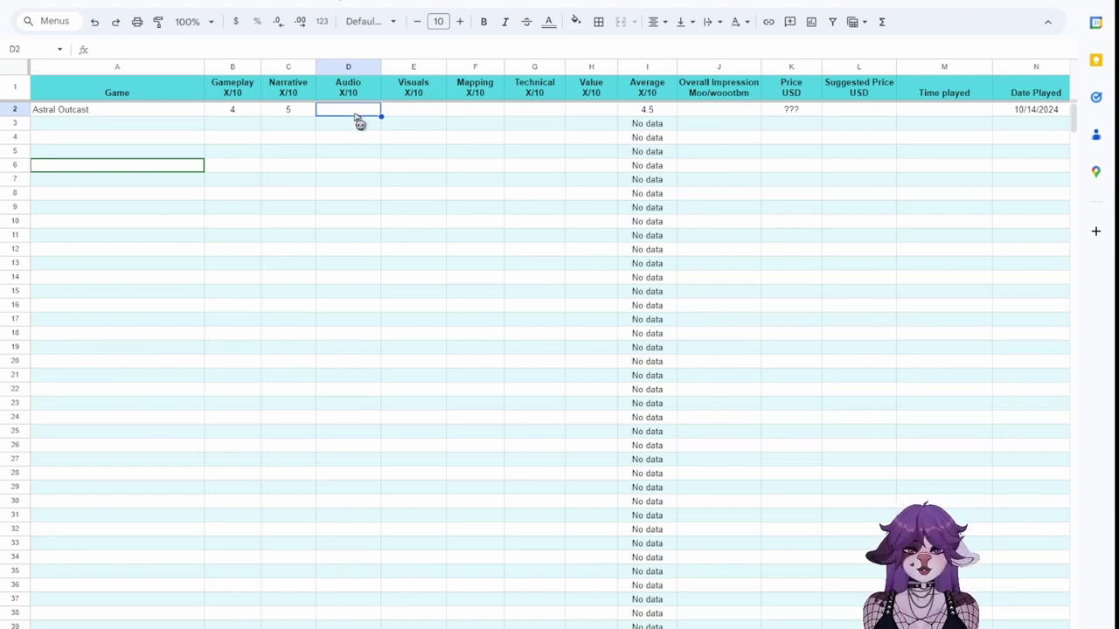
{"action": "double_click", "coordinate": [351, 110]}
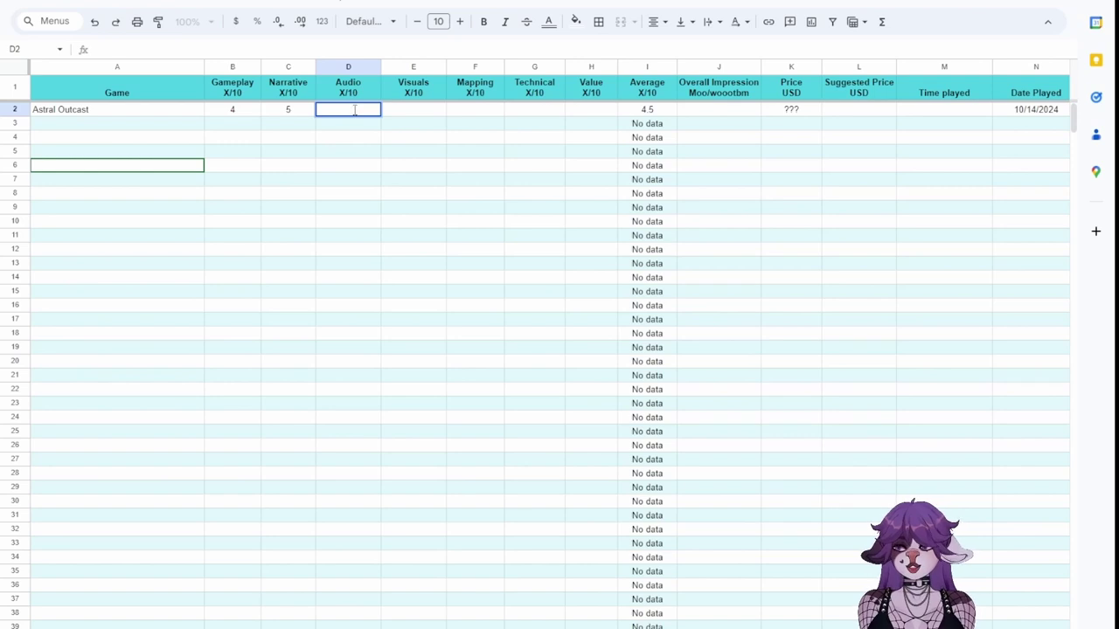
{"action": "type", "text": "5"}
{"action": "left_click", "coordinate": [340, 180]}
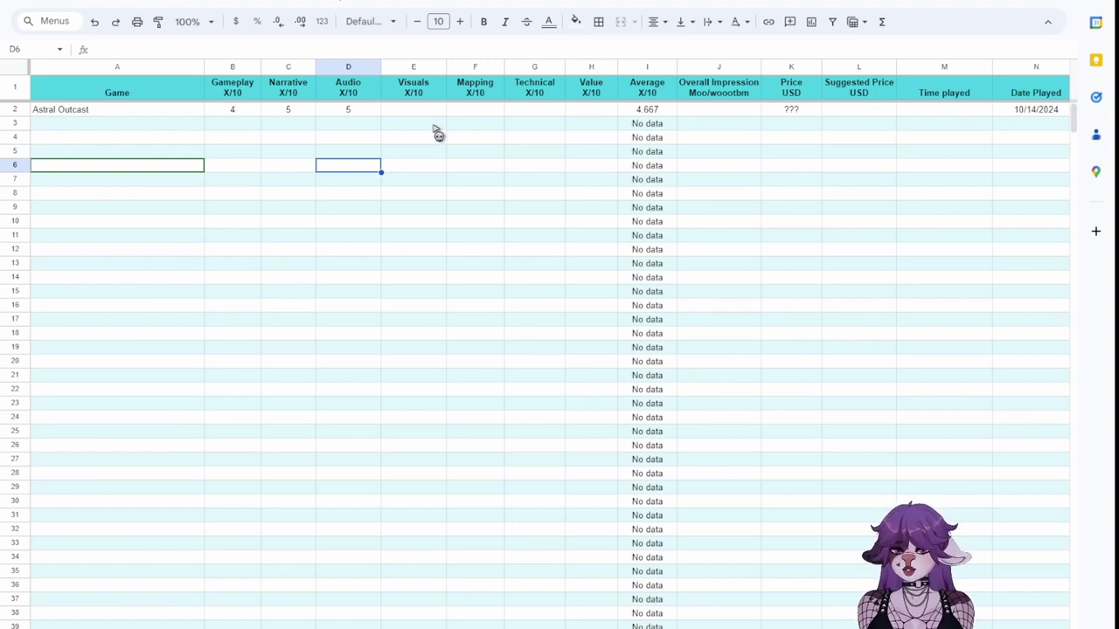
- Set the Visuals score of Astral Outcast to 5 in cell E2
{"action": "left_click", "coordinate": [435, 130]}
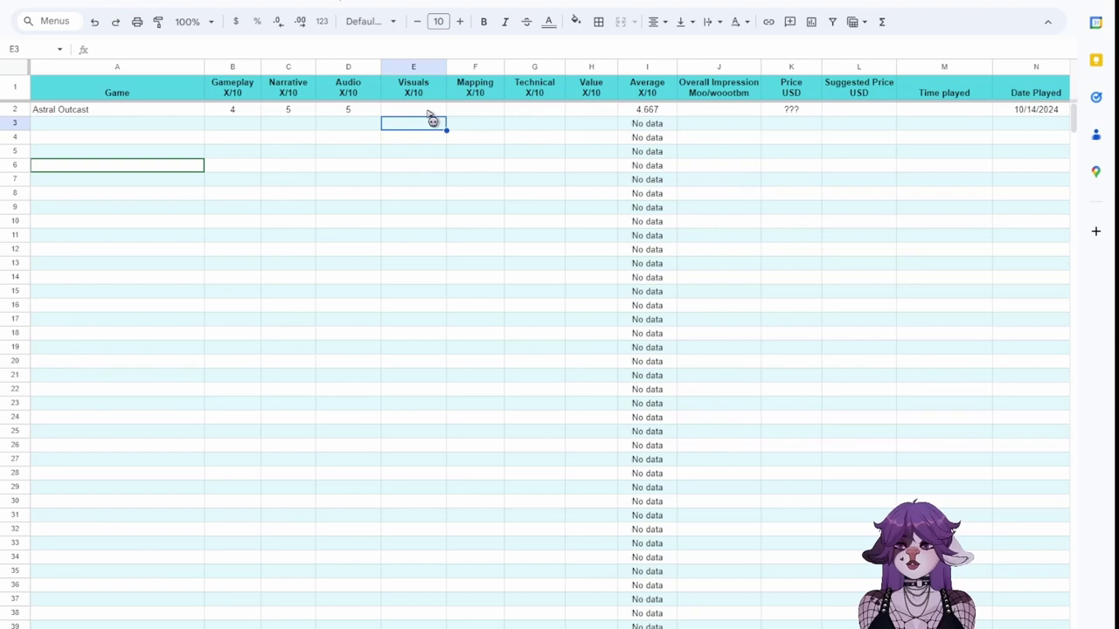
{"action": "left_click", "coordinate": [427, 112]}
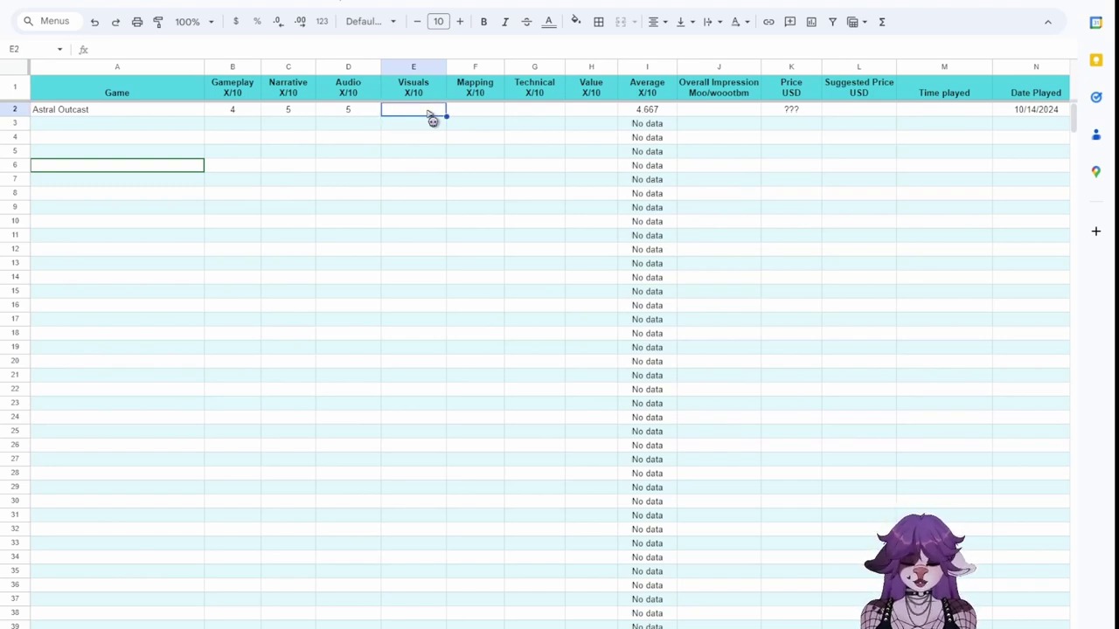
{"action": "type", "text": "5"}
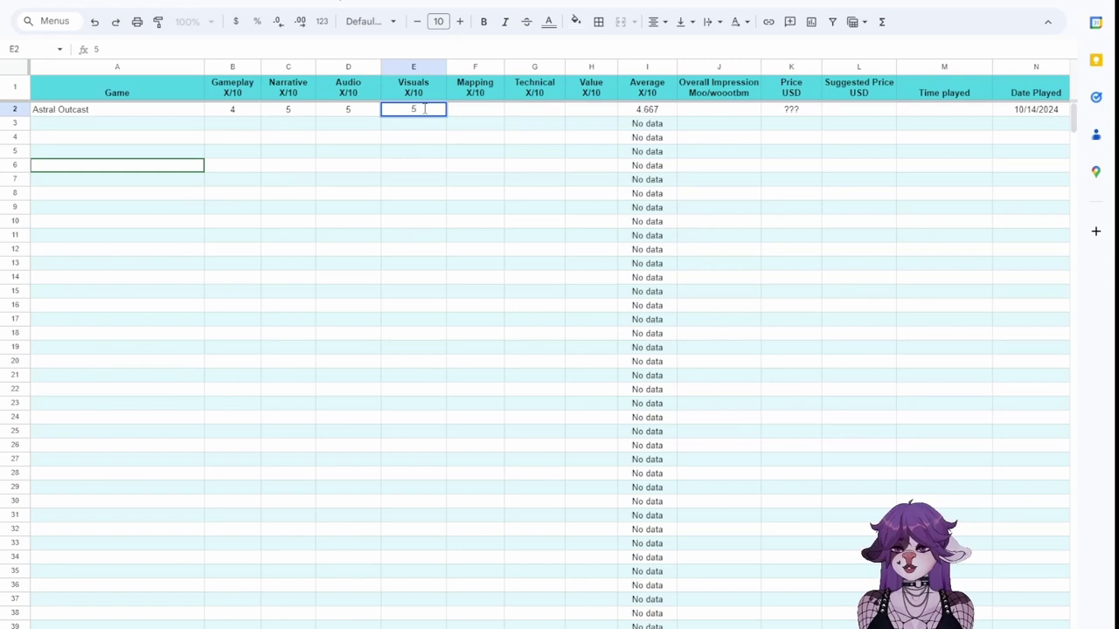
{"action": "key", "text": "Tab"}
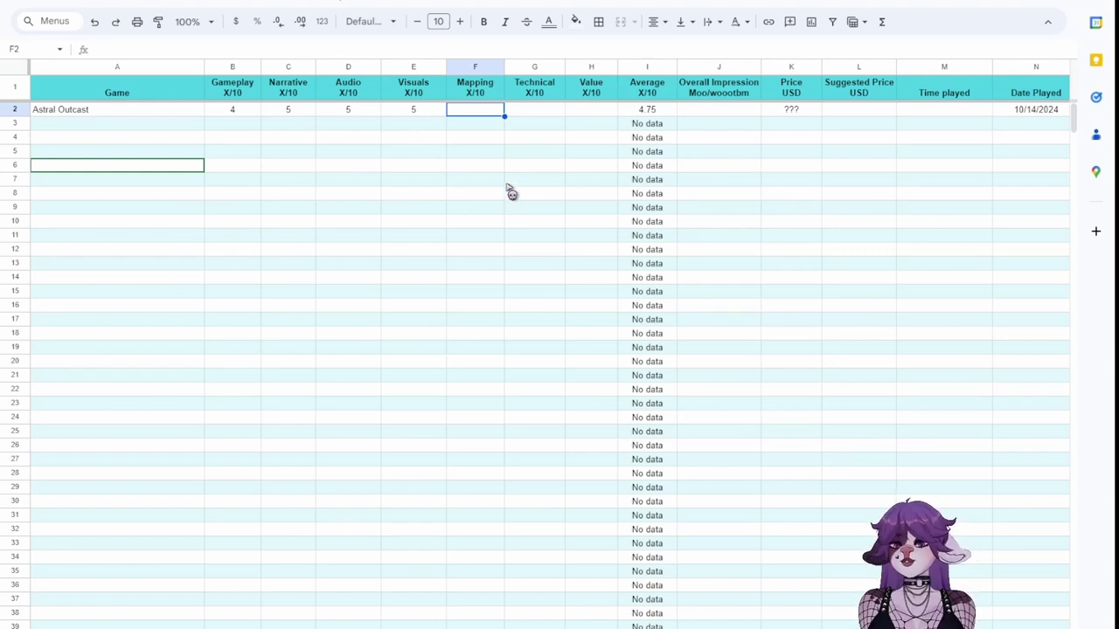
- Set the Mapping score of Astral Outcast to 4 in cell F2
{"action": "type", "text": "4"}
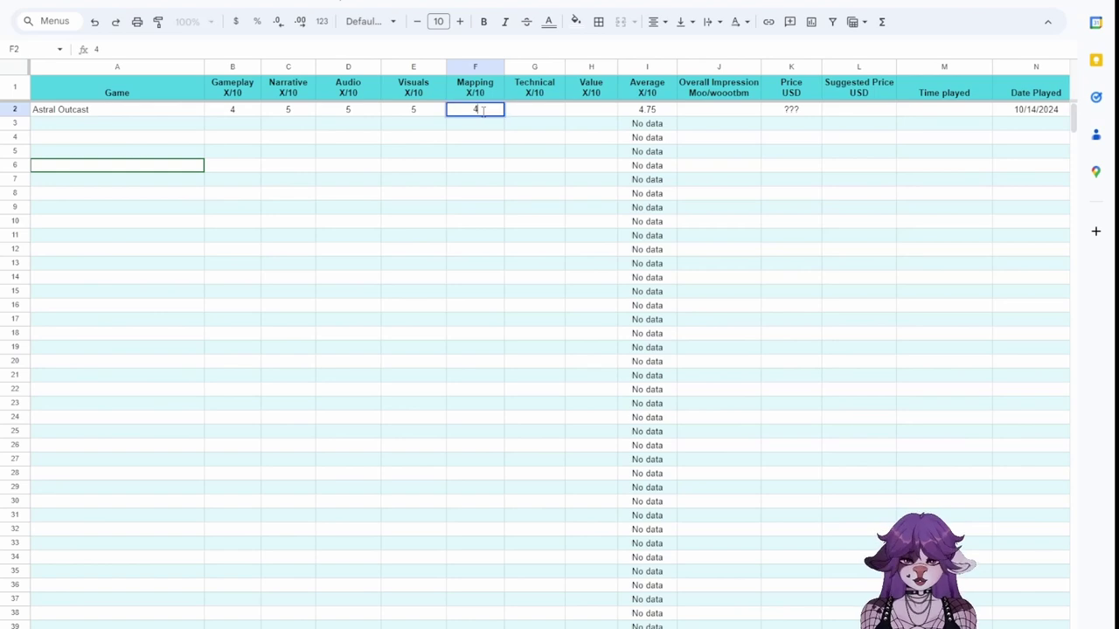
{"action": "double_click", "coordinate": [487, 138]}
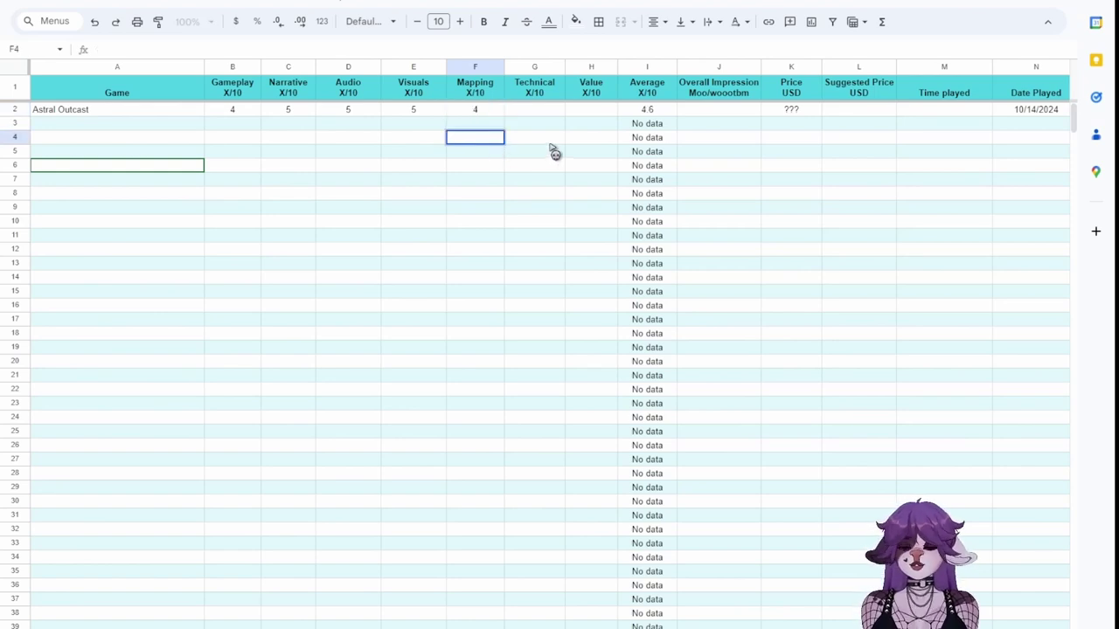
{"action": "key", "text": "Tab"}
{"action": "key", "text": "Return"}
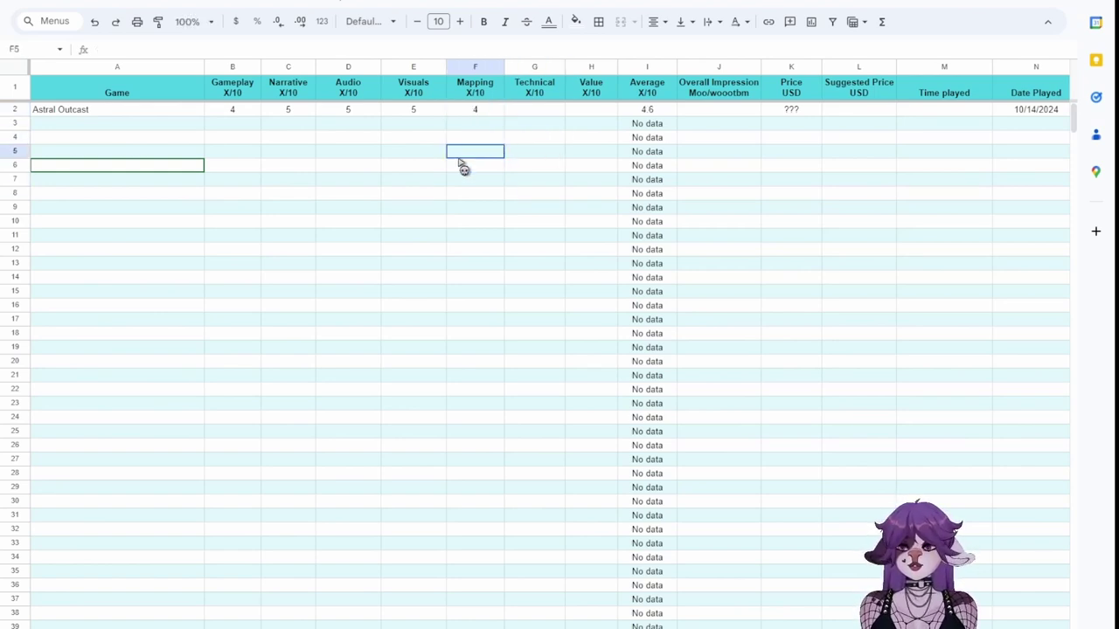
{"action": "left_click", "coordinate": [441, 221]}
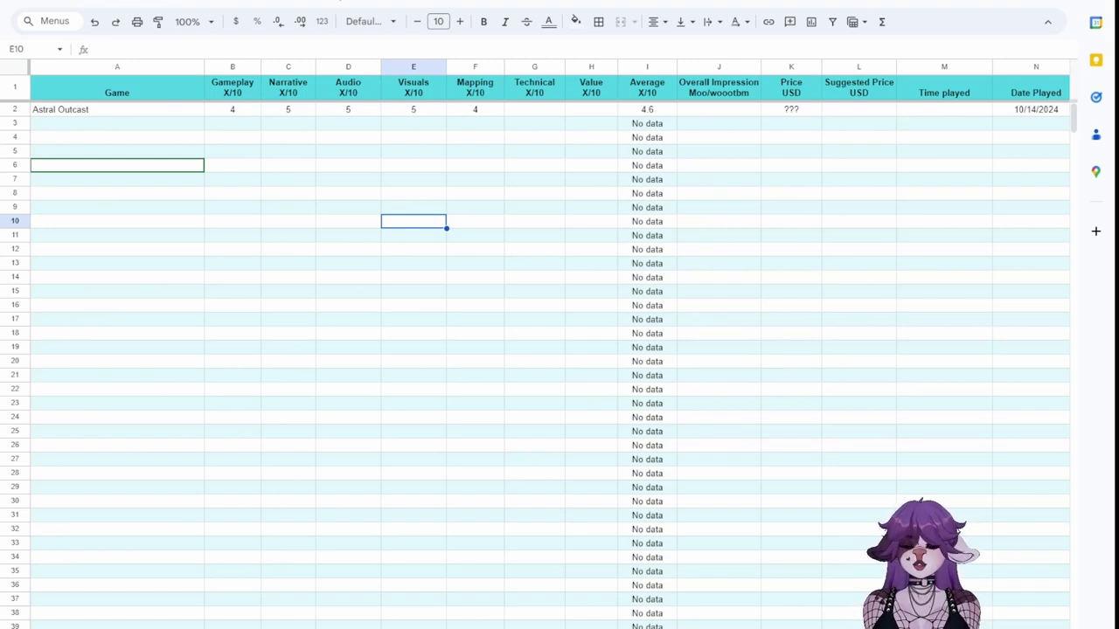
- Set the Technical score of Astral Outcast to 4 in cell G2
{"action": "left_click", "coordinate": [534, 112]}
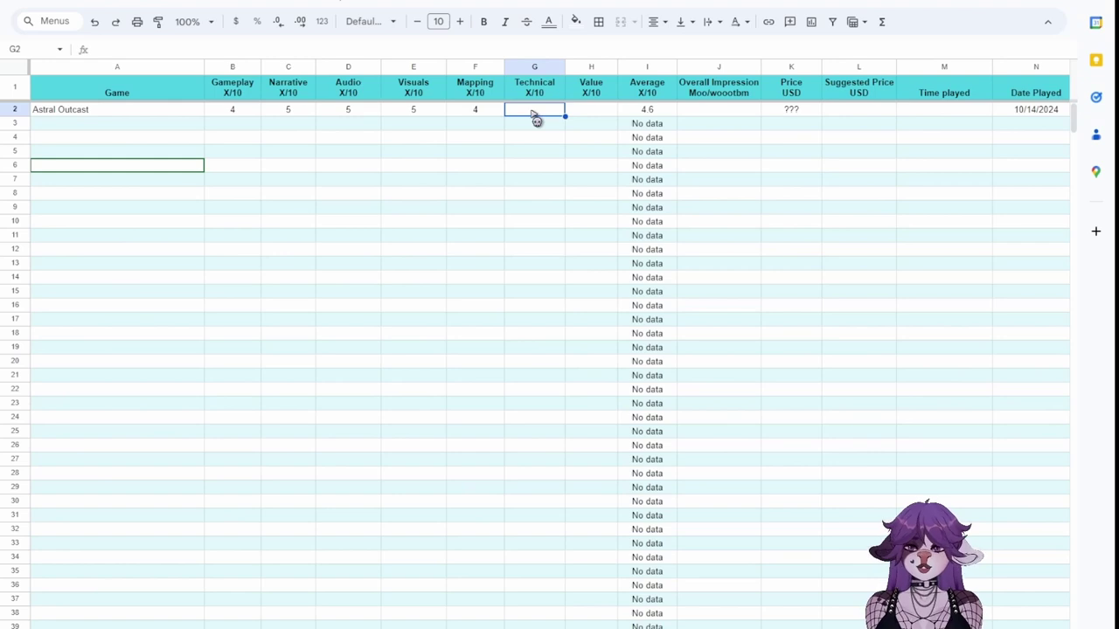
{"action": "type", "text": "4"}
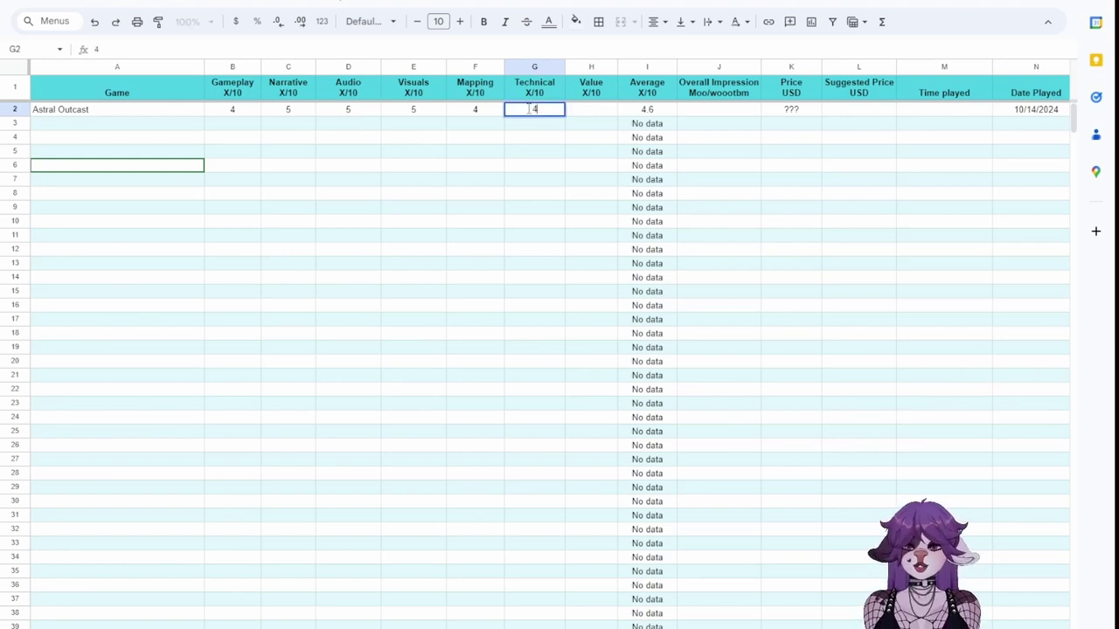
{"action": "left_click", "coordinate": [542, 155]}
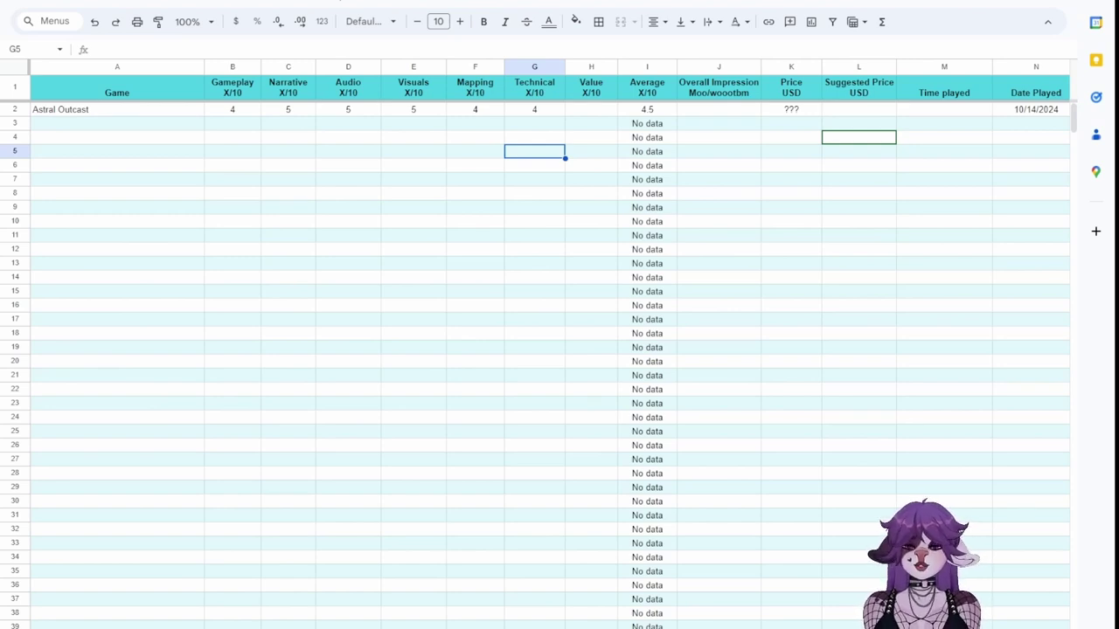
- Set the Value score of Astral Outcast to 3 in cell H2
{"action": "left_click", "coordinate": [591, 110]}
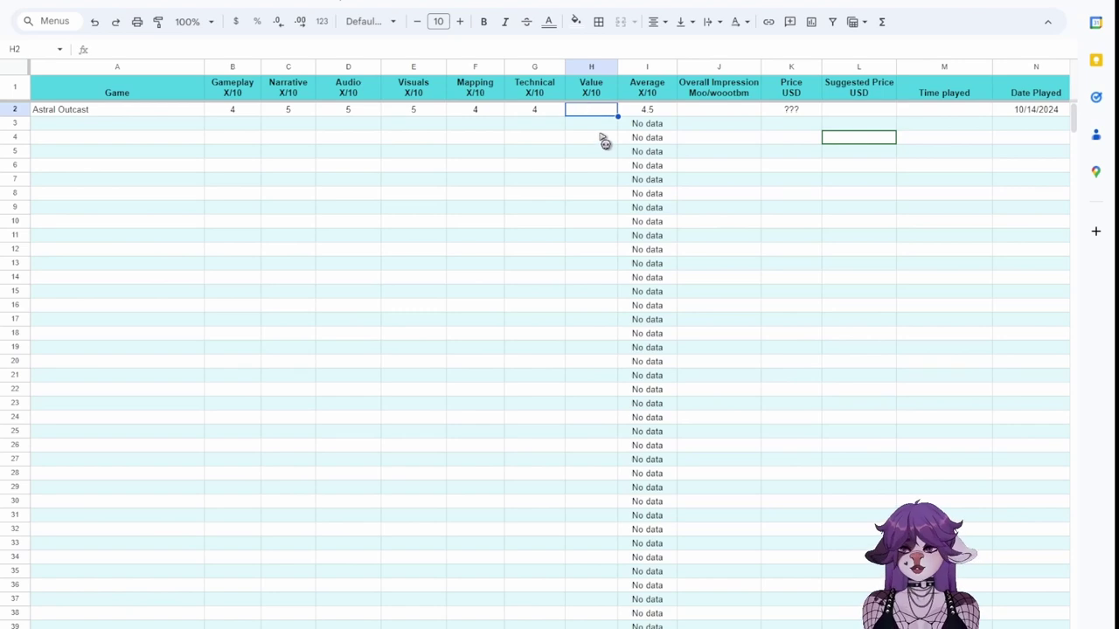
{"action": "key", "text": "Down"}
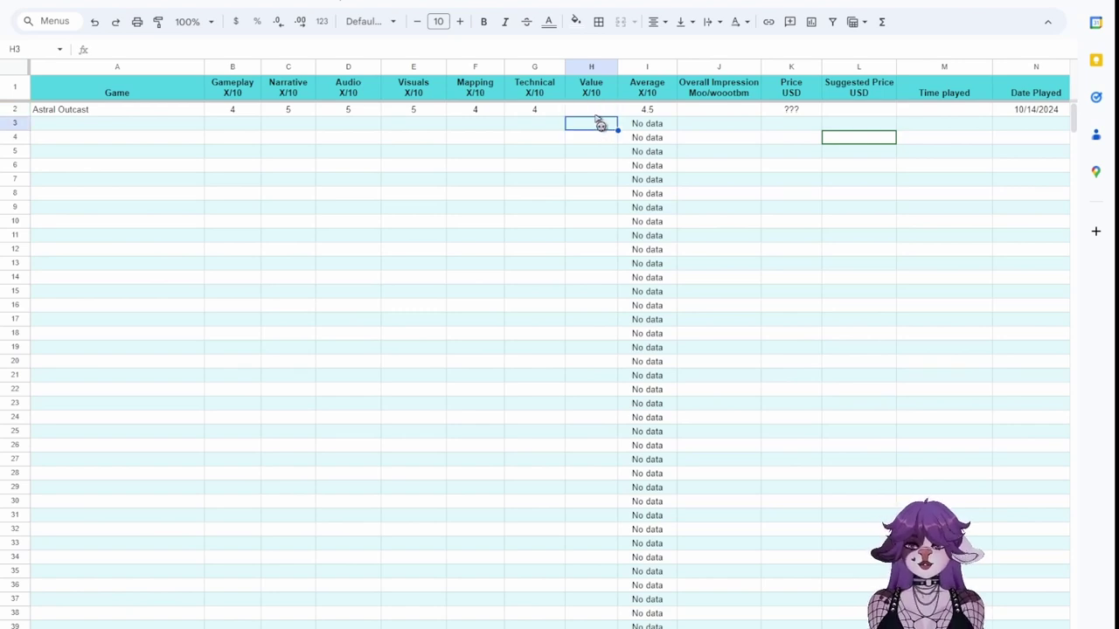
{"action": "left_click", "coordinate": [595, 114]}
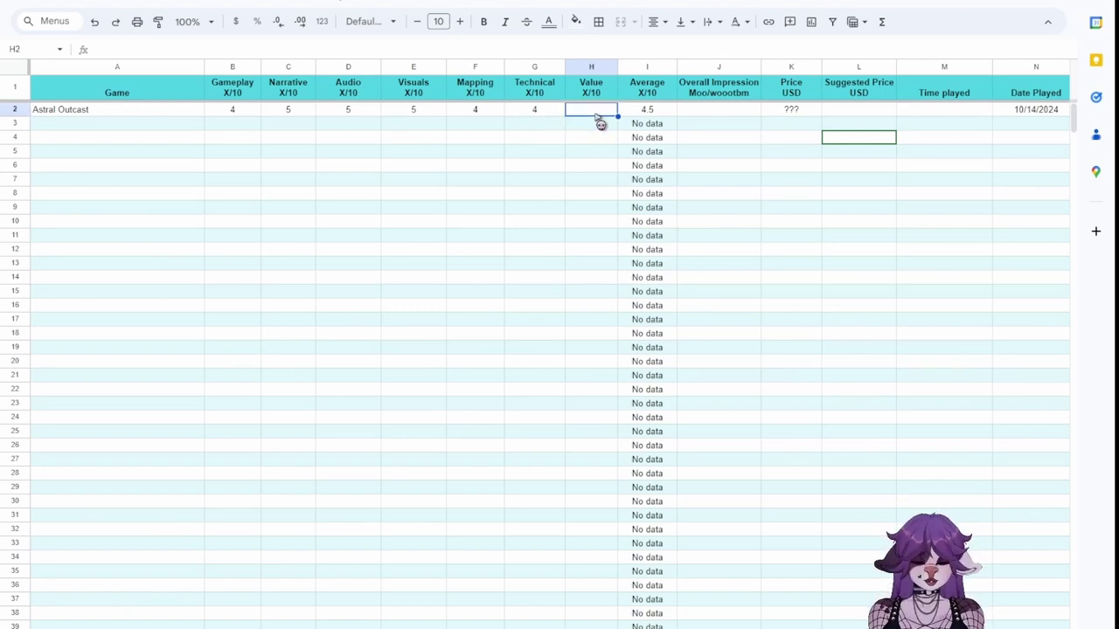
{"action": "type", "text": "3"}
{"action": "left_click", "coordinate": [592, 179]}
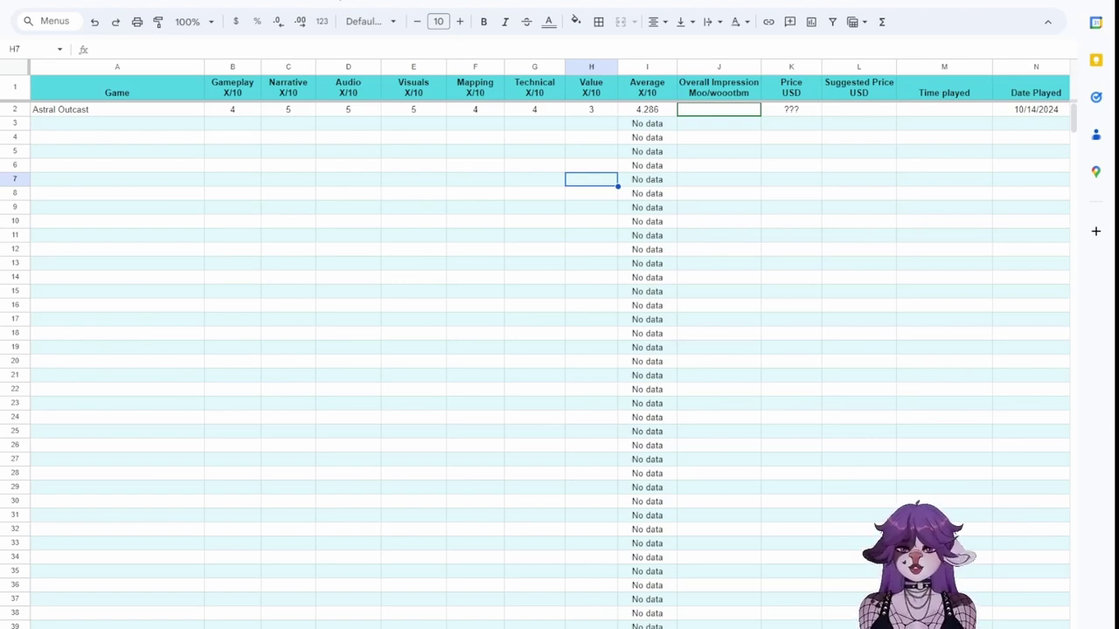
- Enter D+/D++ as the Overall Impression of Astral Outcast in cell J2
{"action": "double_click", "coordinate": [743, 108]}
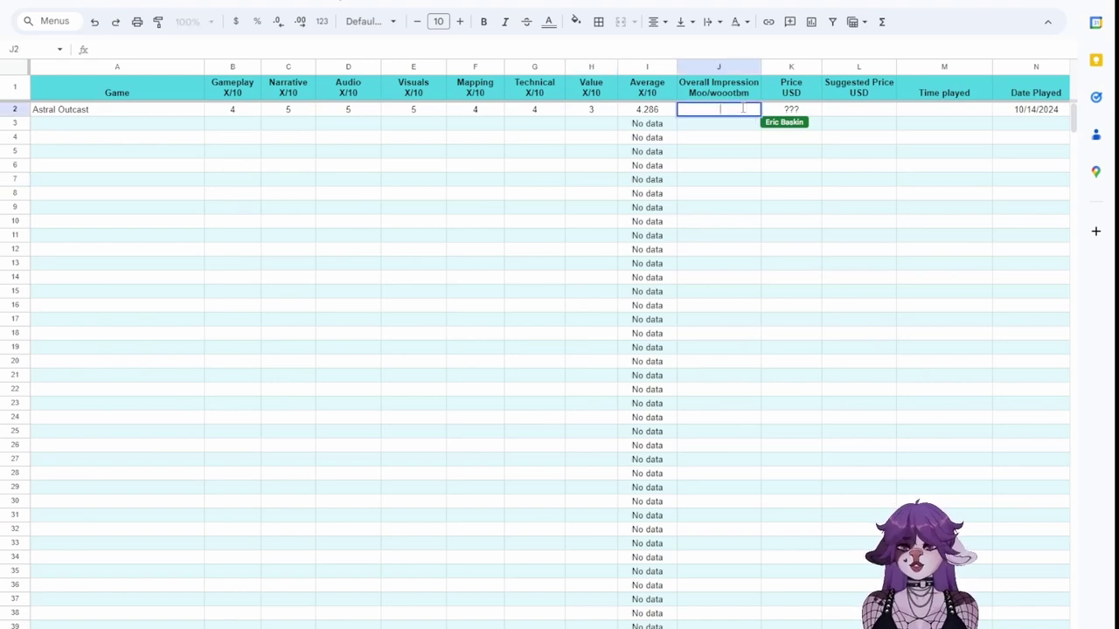
{"action": "type", "text": "D"}
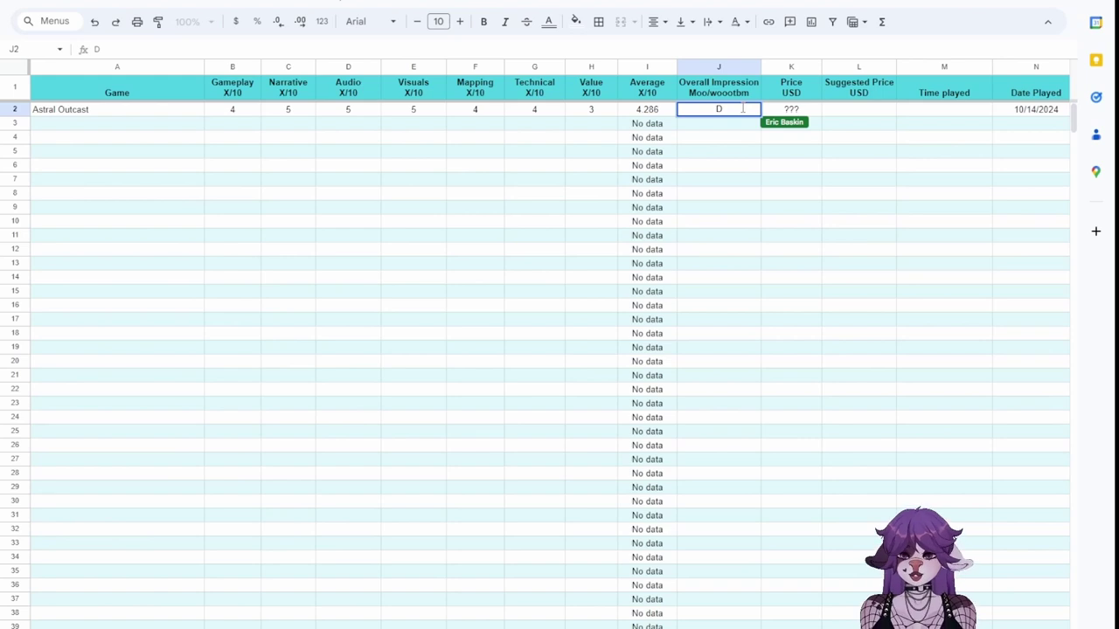
{"action": "type", "text": "+"}
{"action": "type", "text": "/D++"}
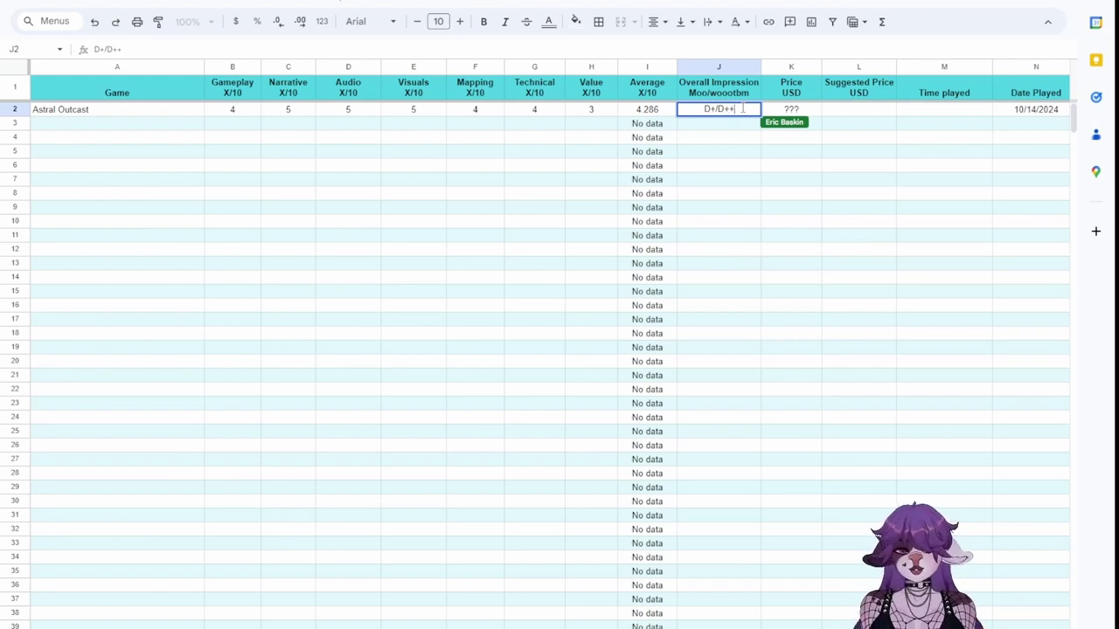
{"action": "left_click", "coordinate": [854, 253]}
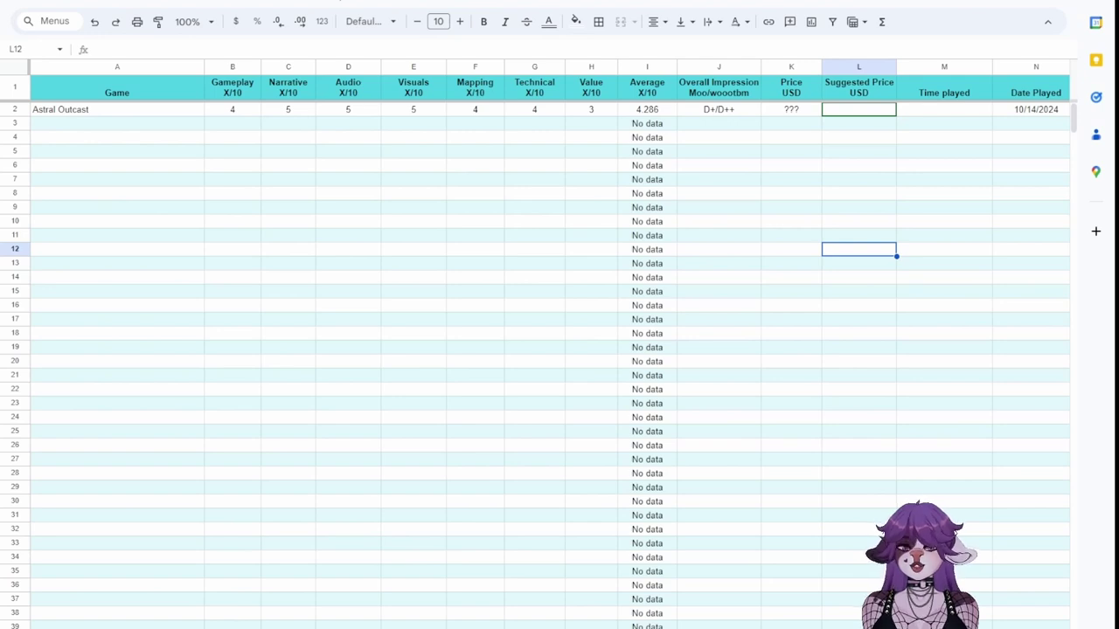
- Enter 1 hour as the Time played for Astral Outcast in cell M2
{"action": "left_click", "coordinate": [944, 249]}
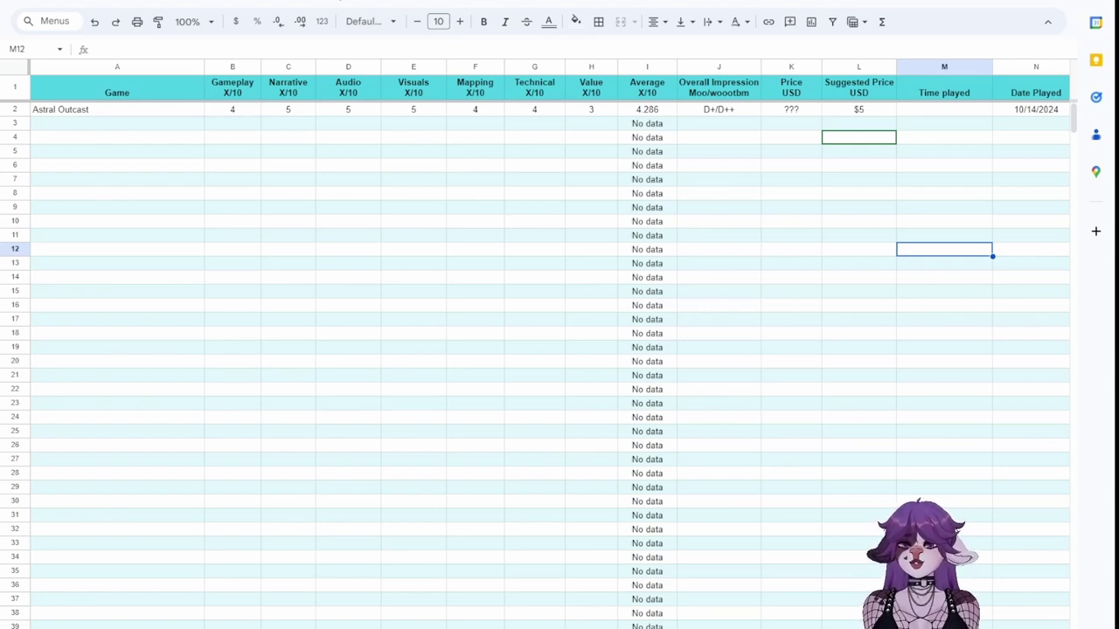
{"action": "left_click", "coordinate": [918, 112]}
{"action": "double_click", "coordinate": [918, 113]}
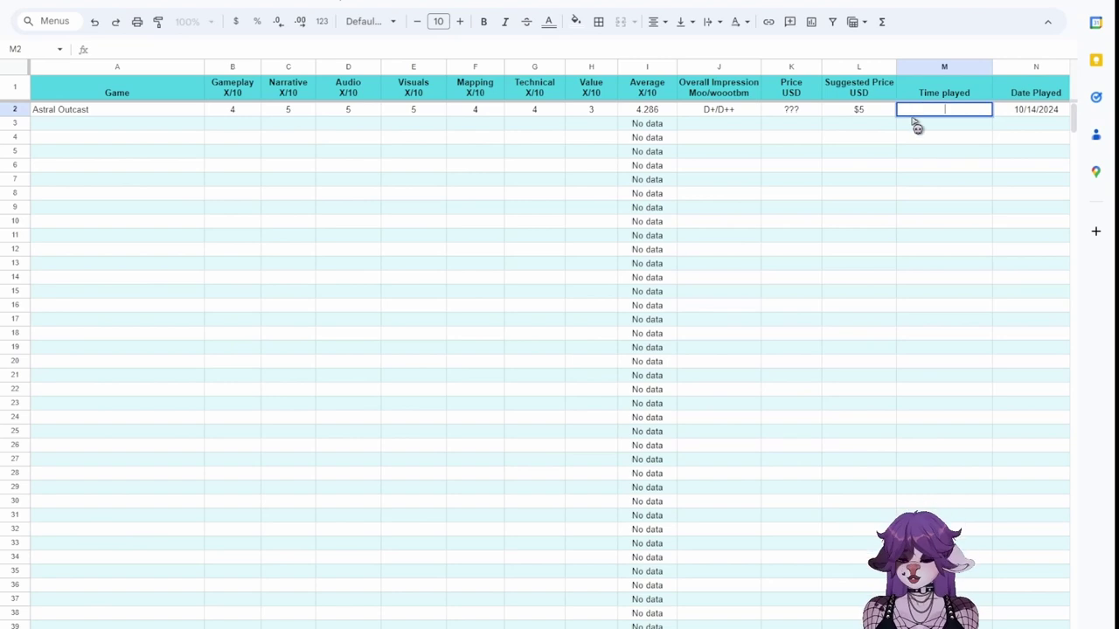
{"action": "type", "text": "1 hours"}
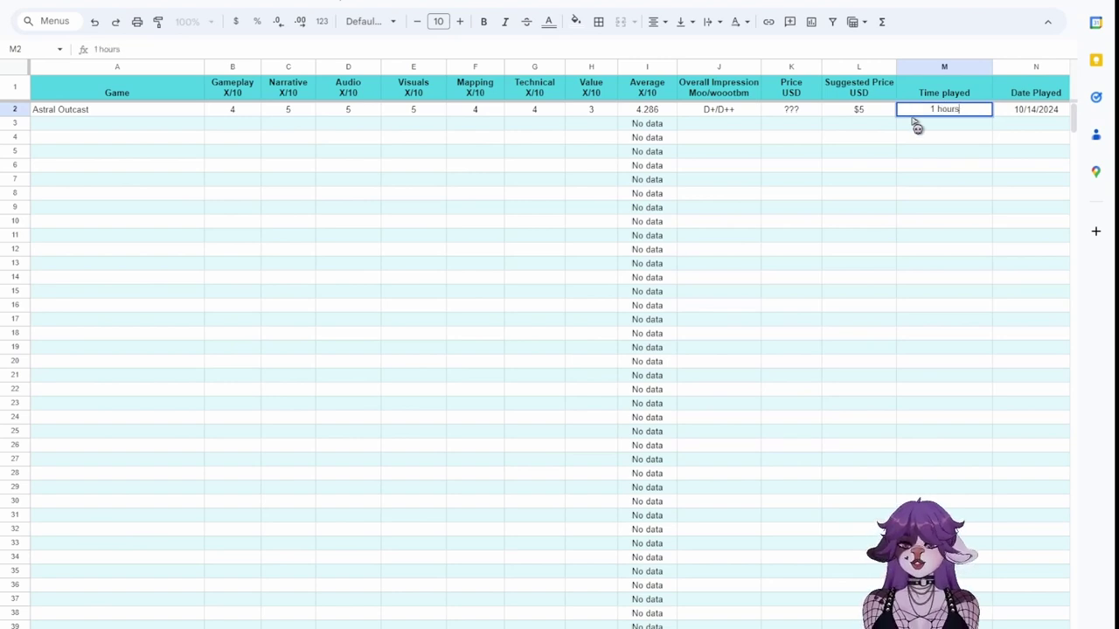
{"action": "key", "text": "BackSpace"}
{"action": "left_click", "coordinate": [944, 221]}
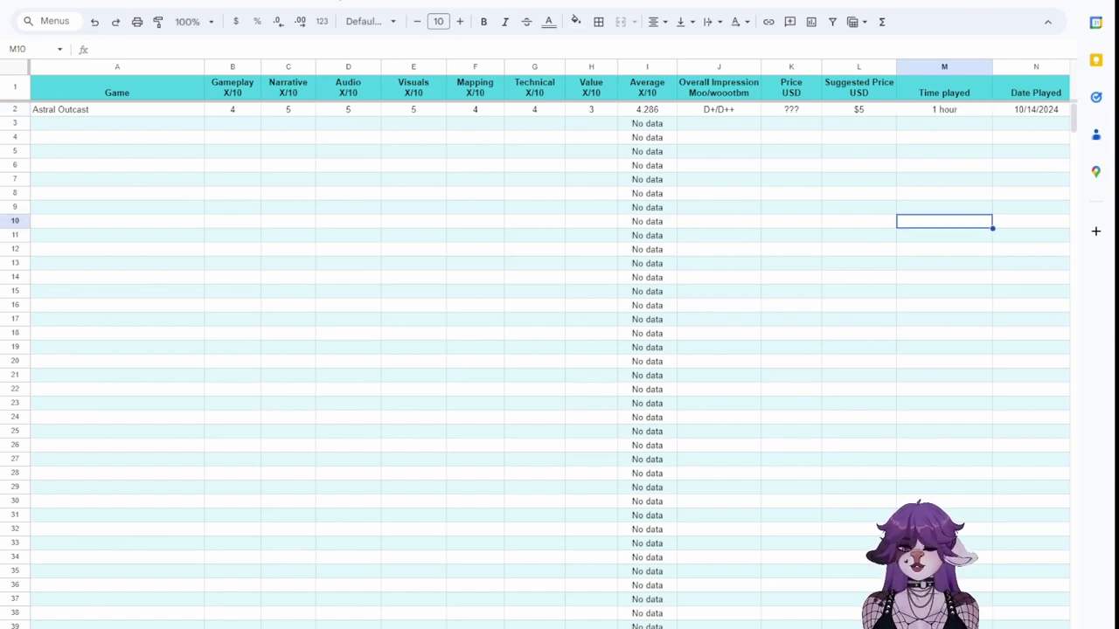
{"action": "scroll", "coordinate": [550, 344], "scroll_direction": "right", "scroll_amount": 6}
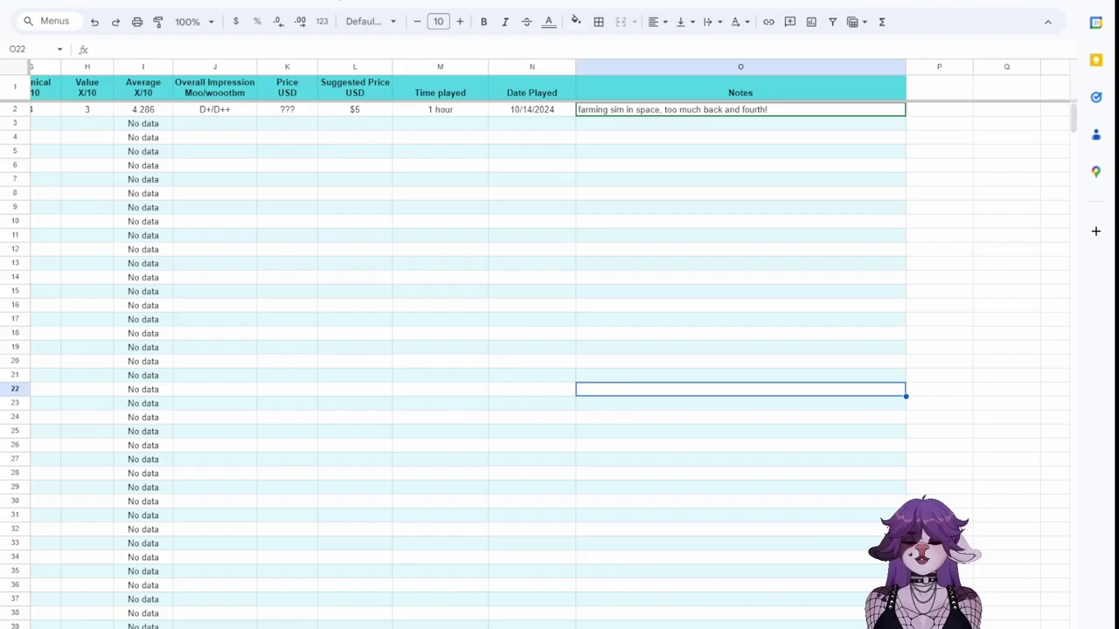
{"action": "scroll", "coordinate": [544, 344], "scroll_direction": "left", "scroll_amount": 5}
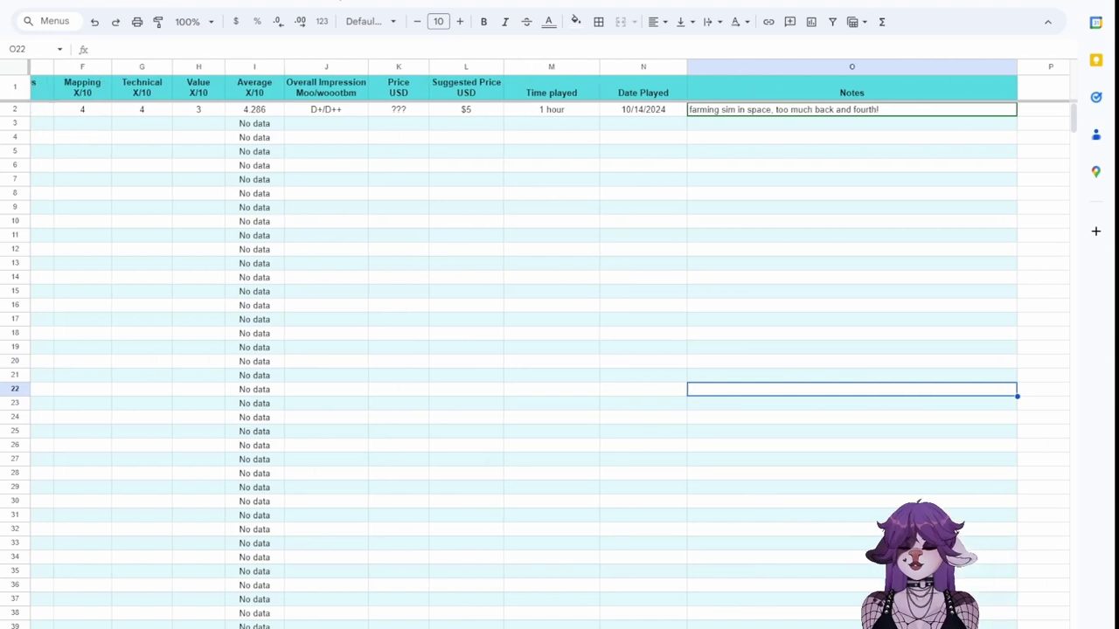
{"action": "scroll", "coordinate": [544, 344], "scroll_direction": "right", "scroll_amount": 2}
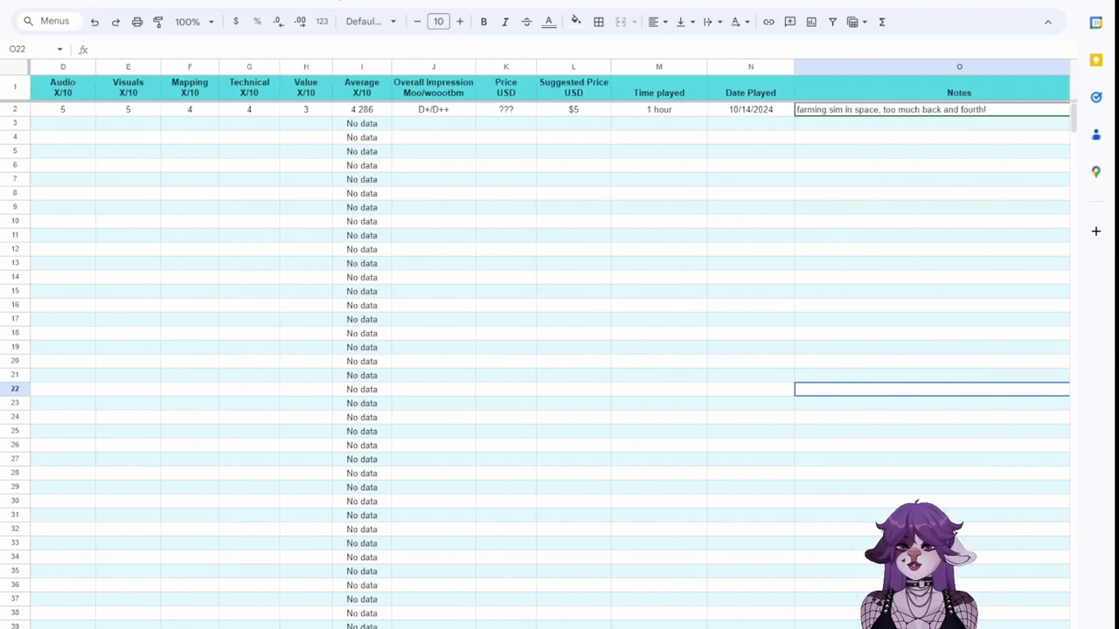
{"action": "scroll", "coordinate": [544, 345], "scroll_direction": "left", "scroll_amount": 5}
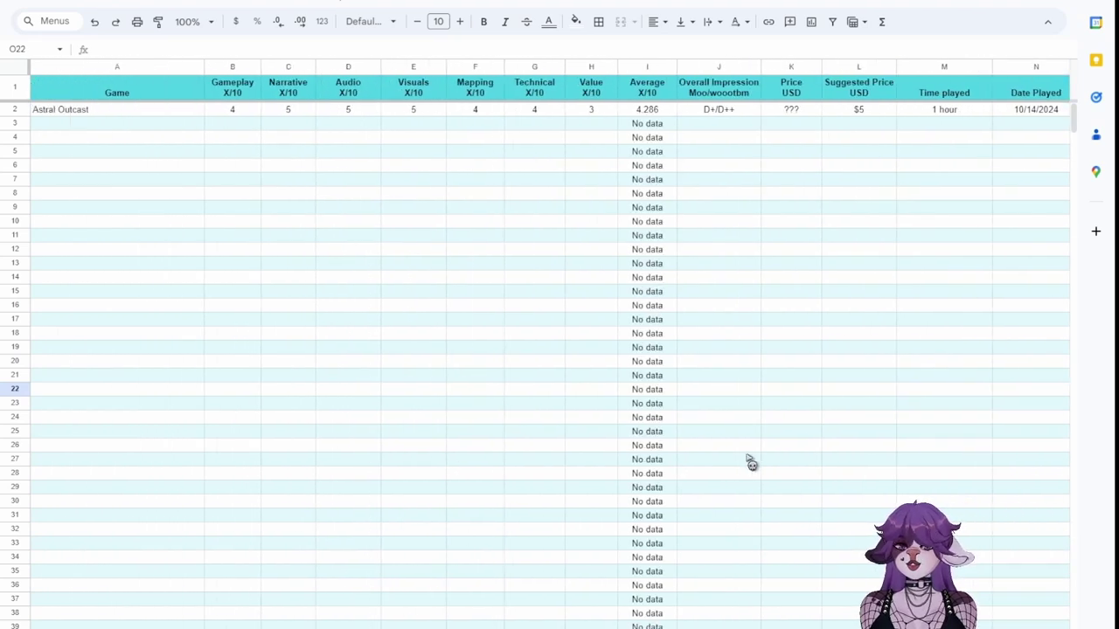